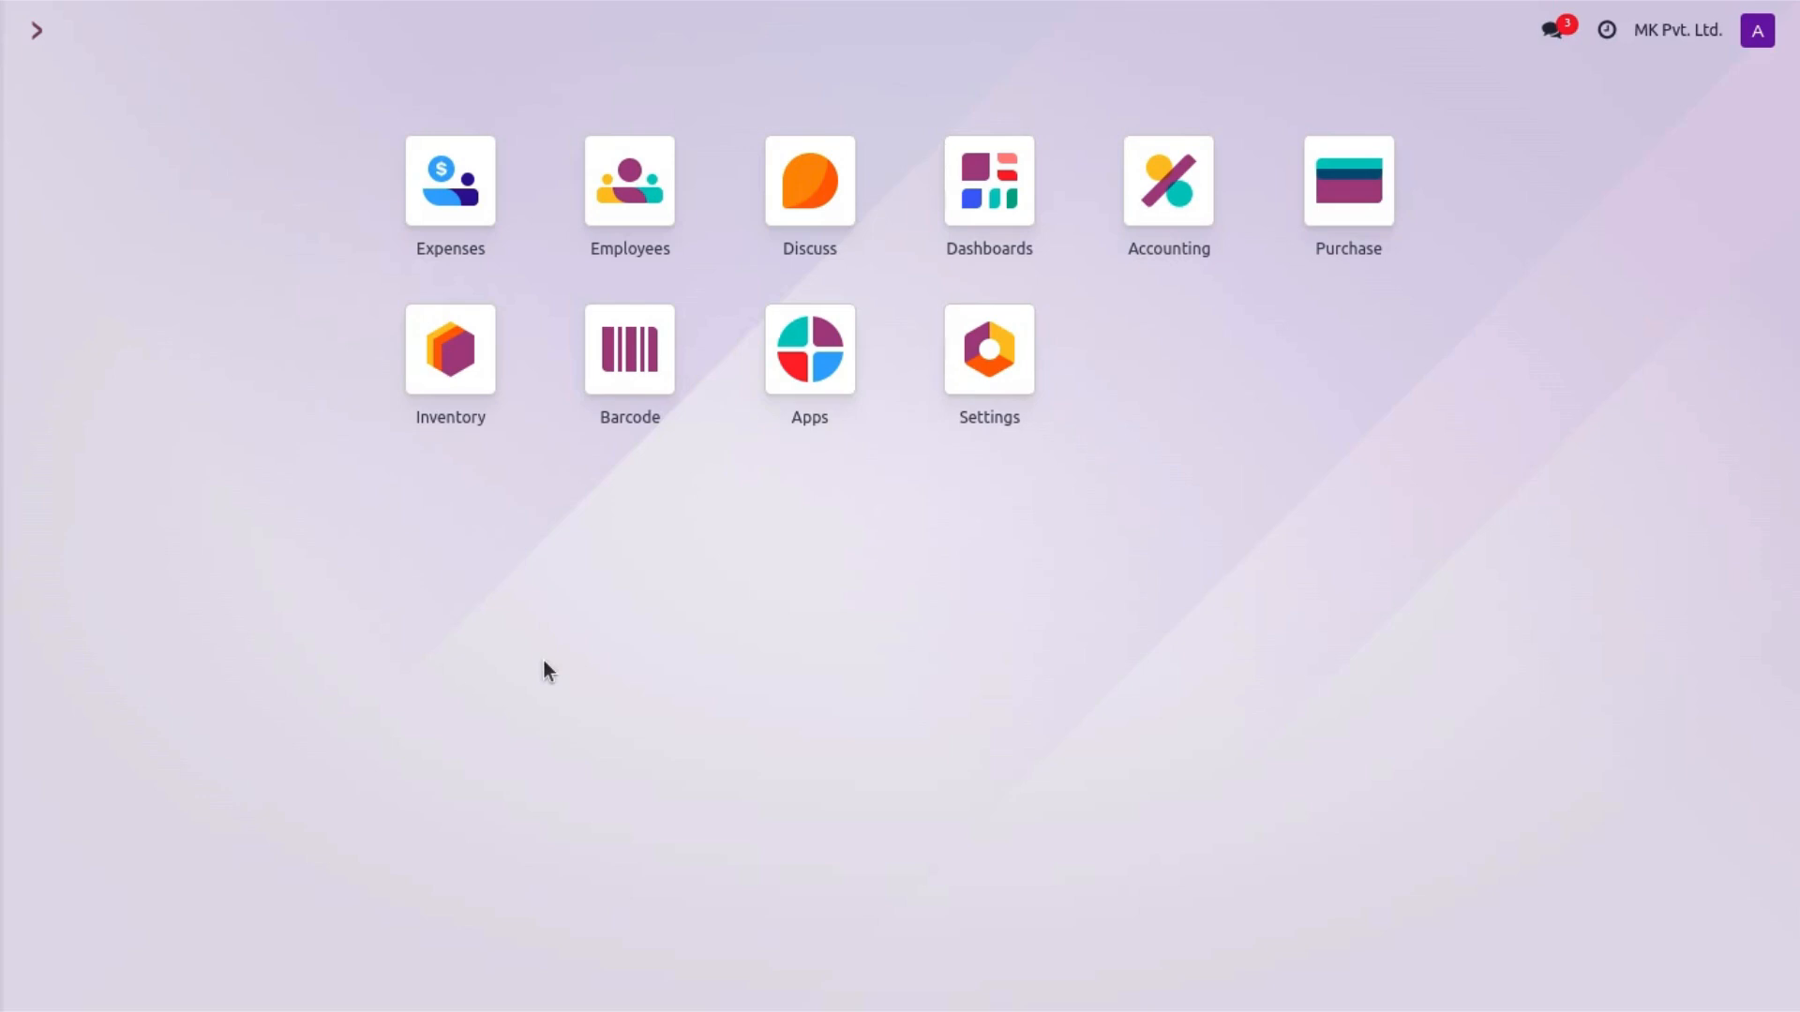
Open the administrator's user record from the Users list in Settings to view its access rights.
left_click(975, 382)
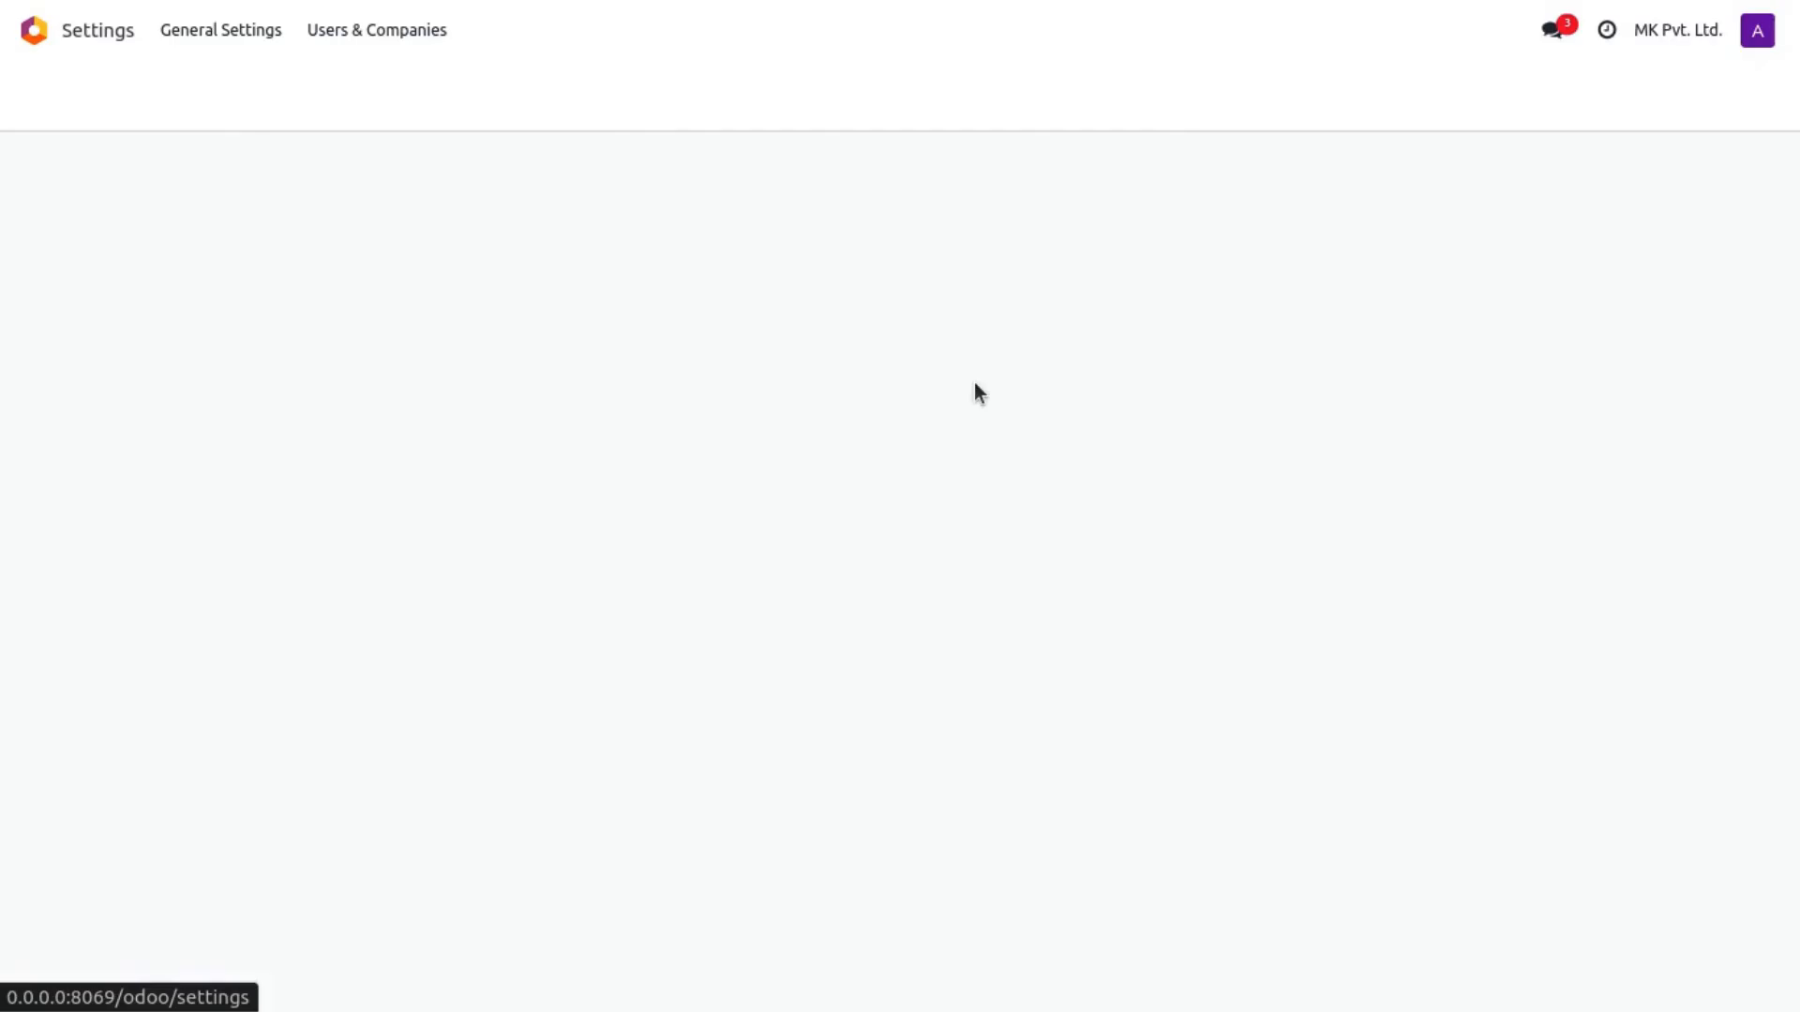
left_click(345, 31)
left_click(343, 78)
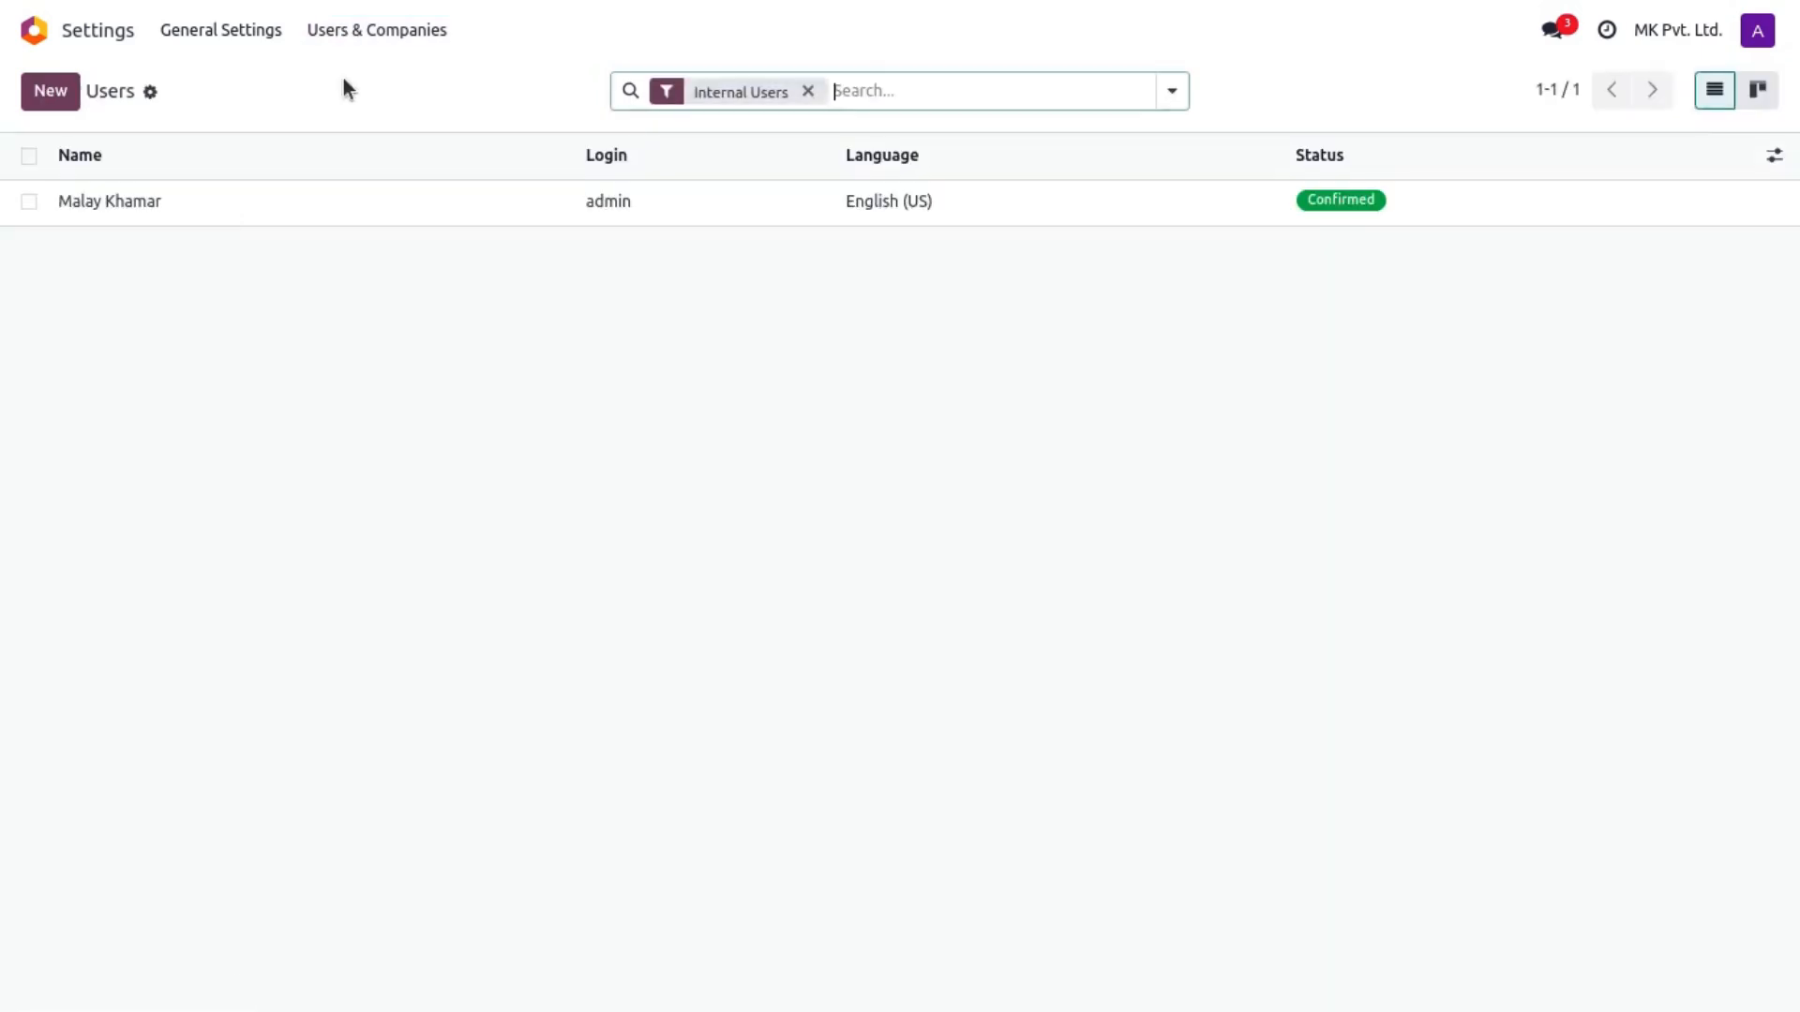
left_click(187, 200)
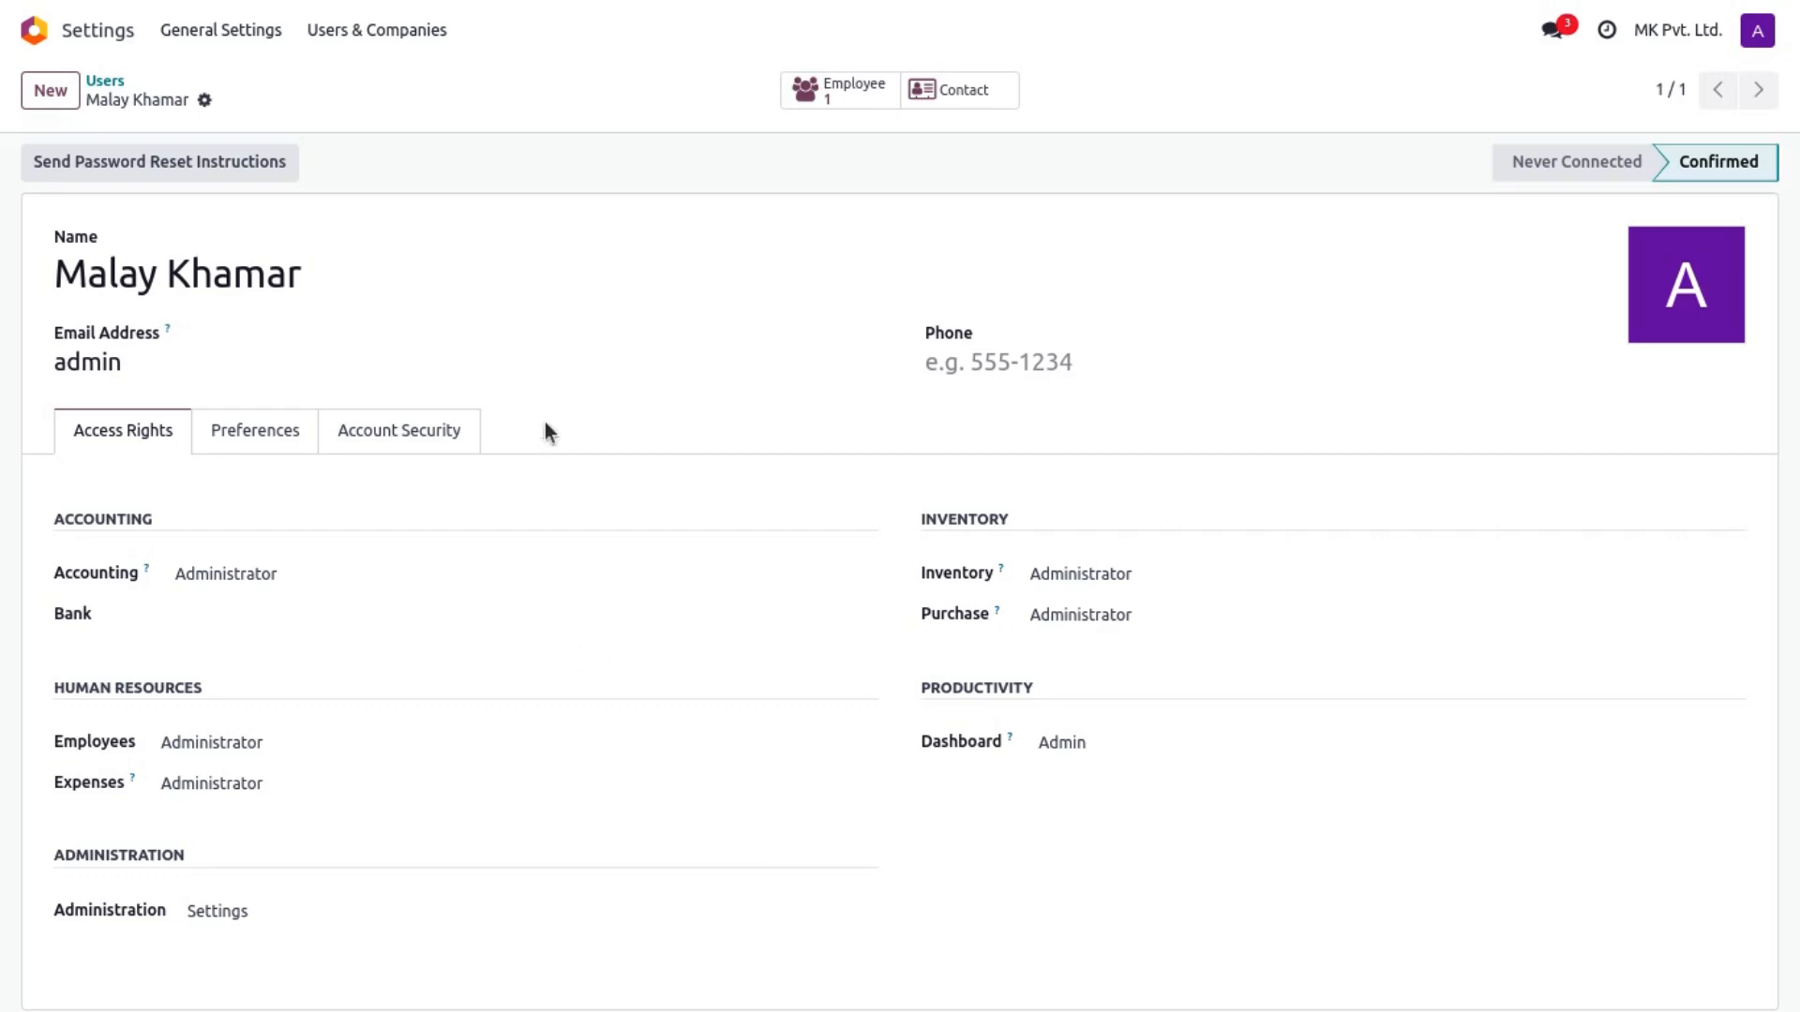
Activate the developer mode from the Developer Tools section of General Settings.
left_click(28, 30)
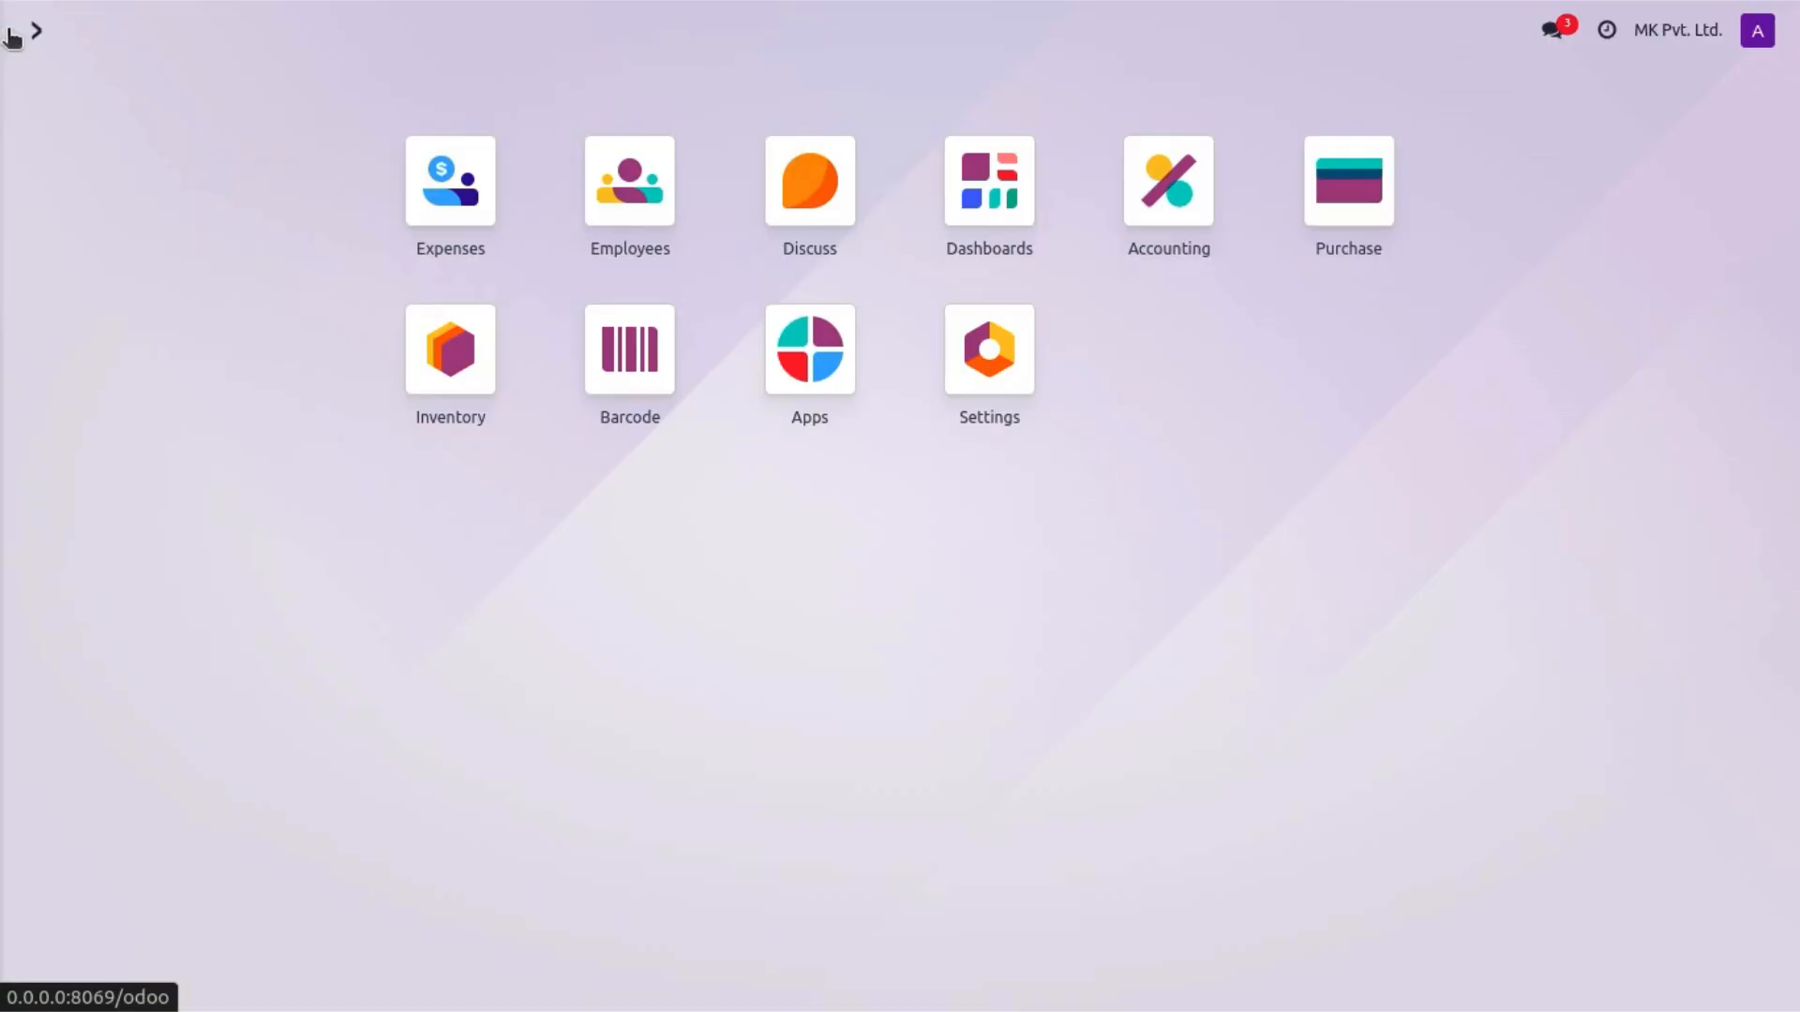
left_click(932, 361)
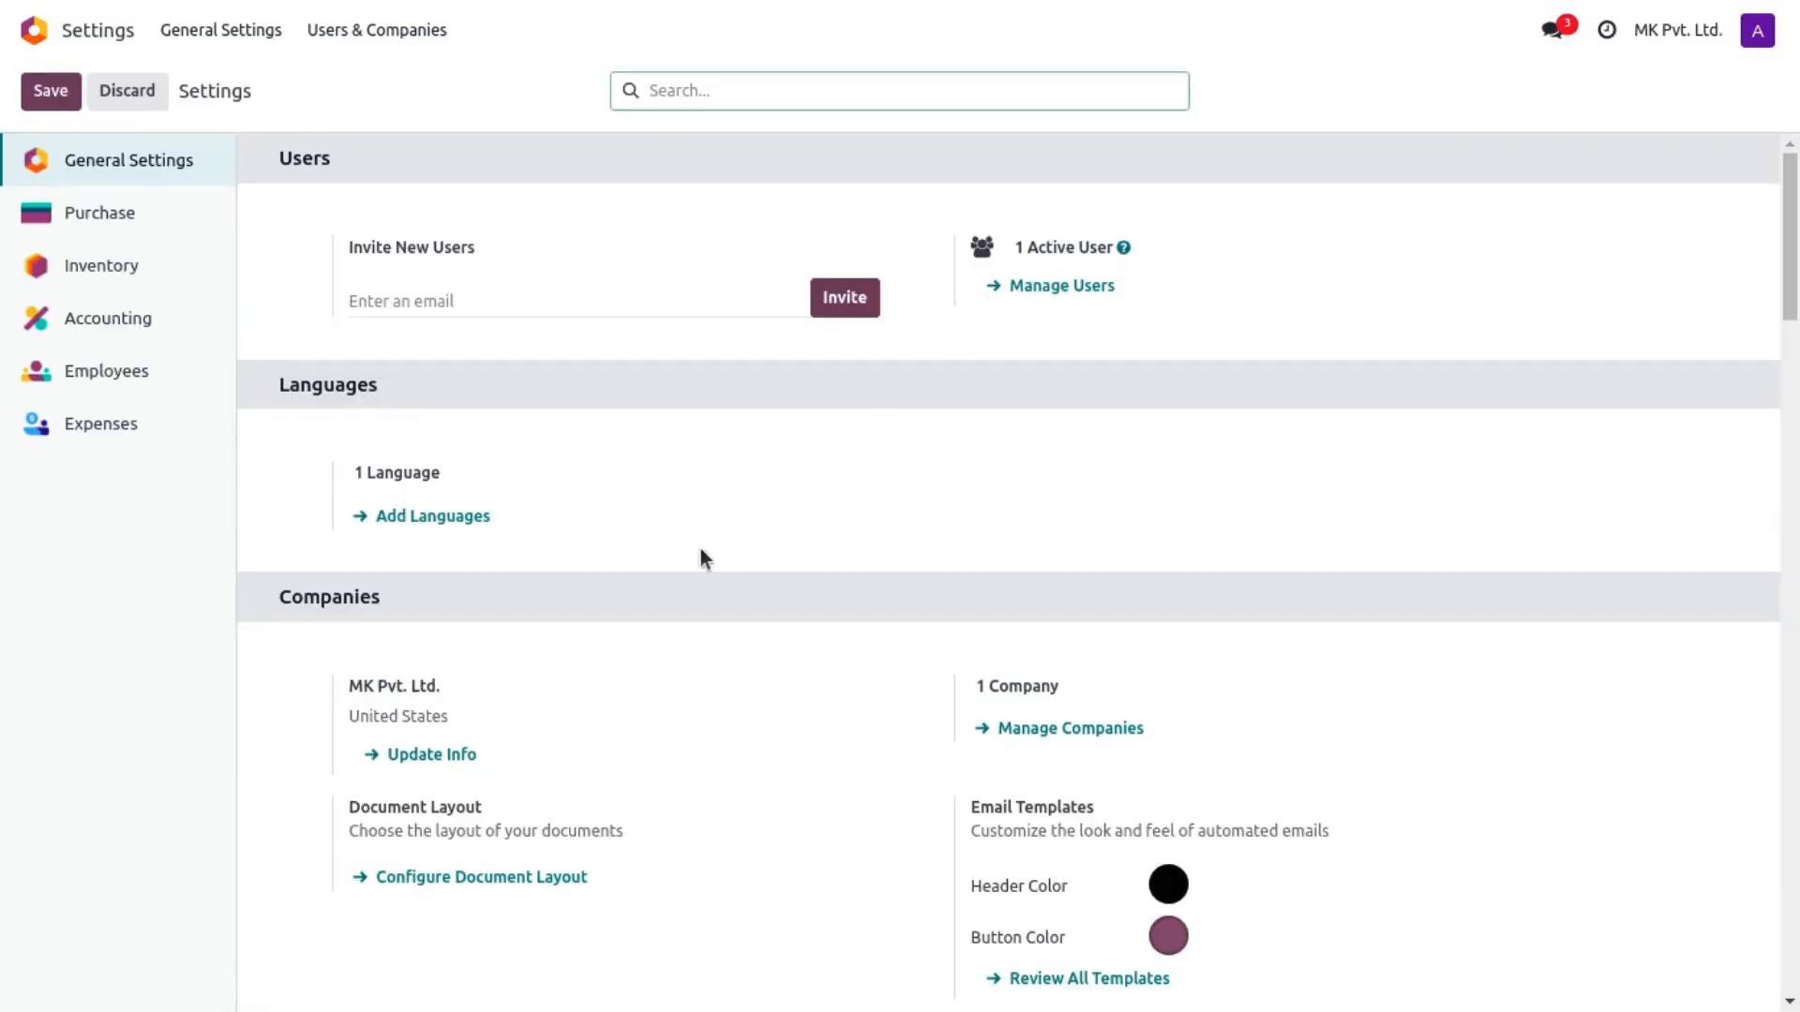
scroll(700, 551, "down", 15)
scroll(703, 554, "down", 15)
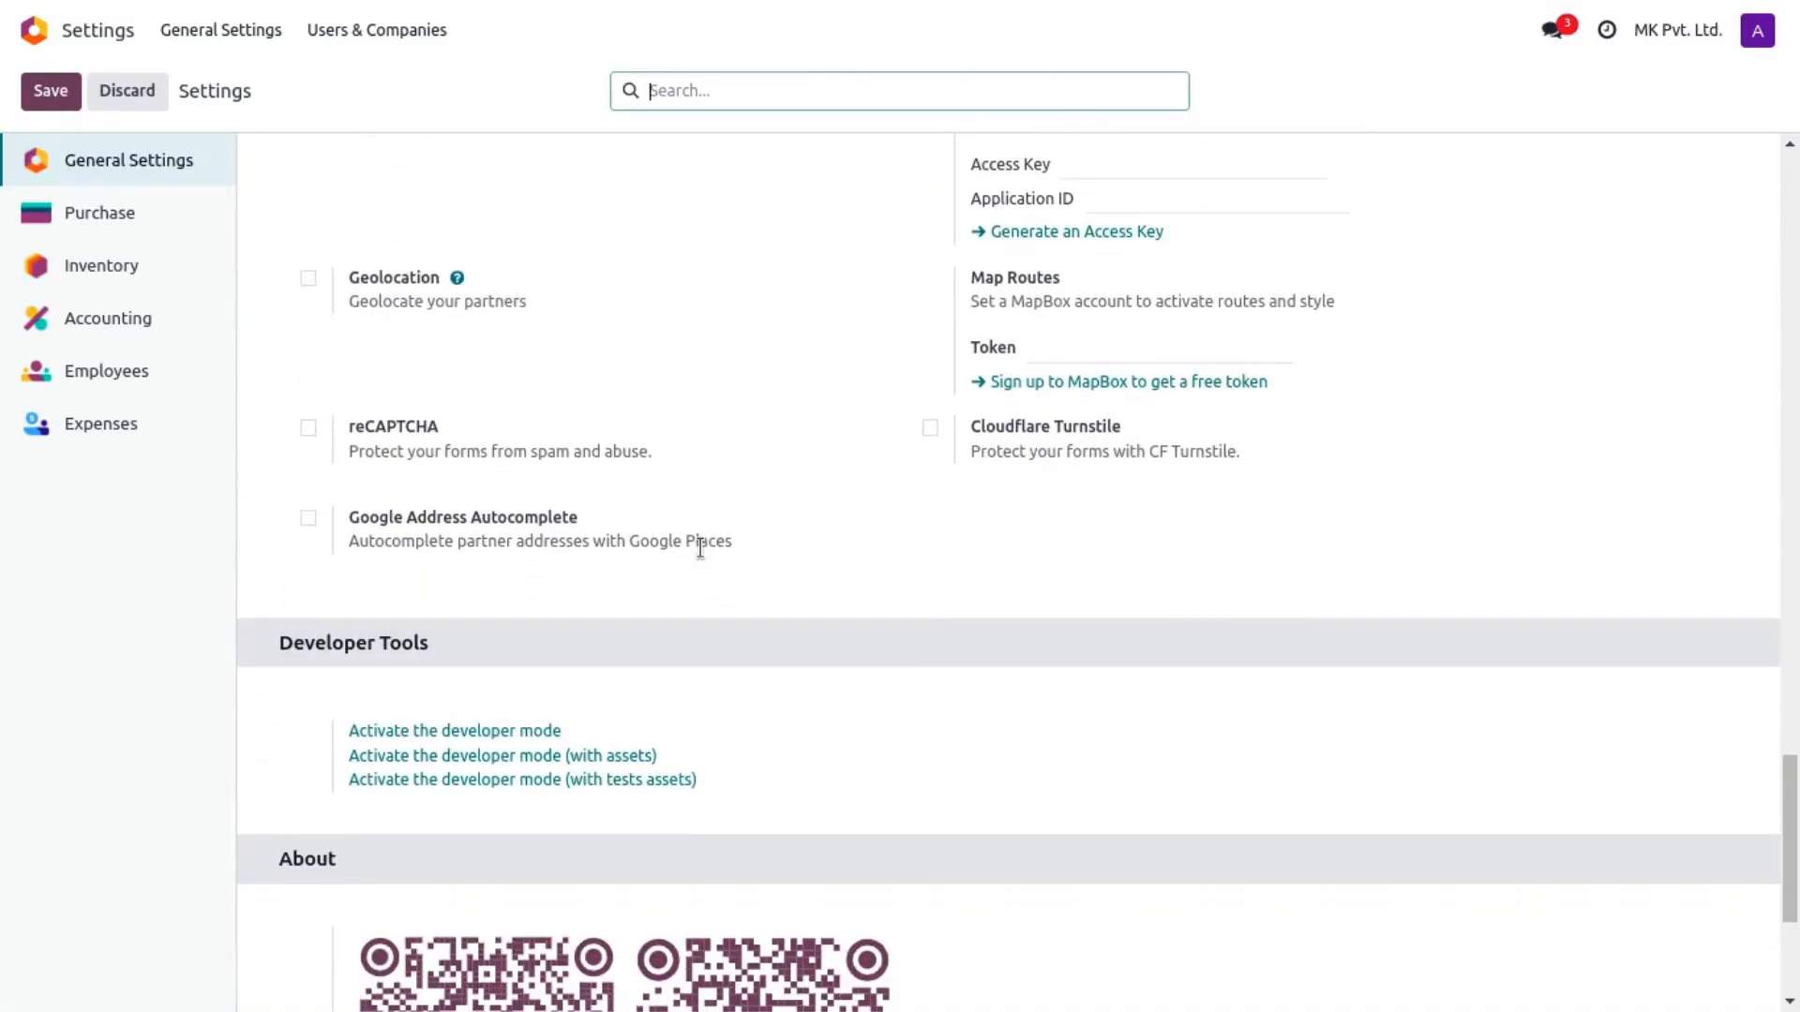
left_click(506, 729)
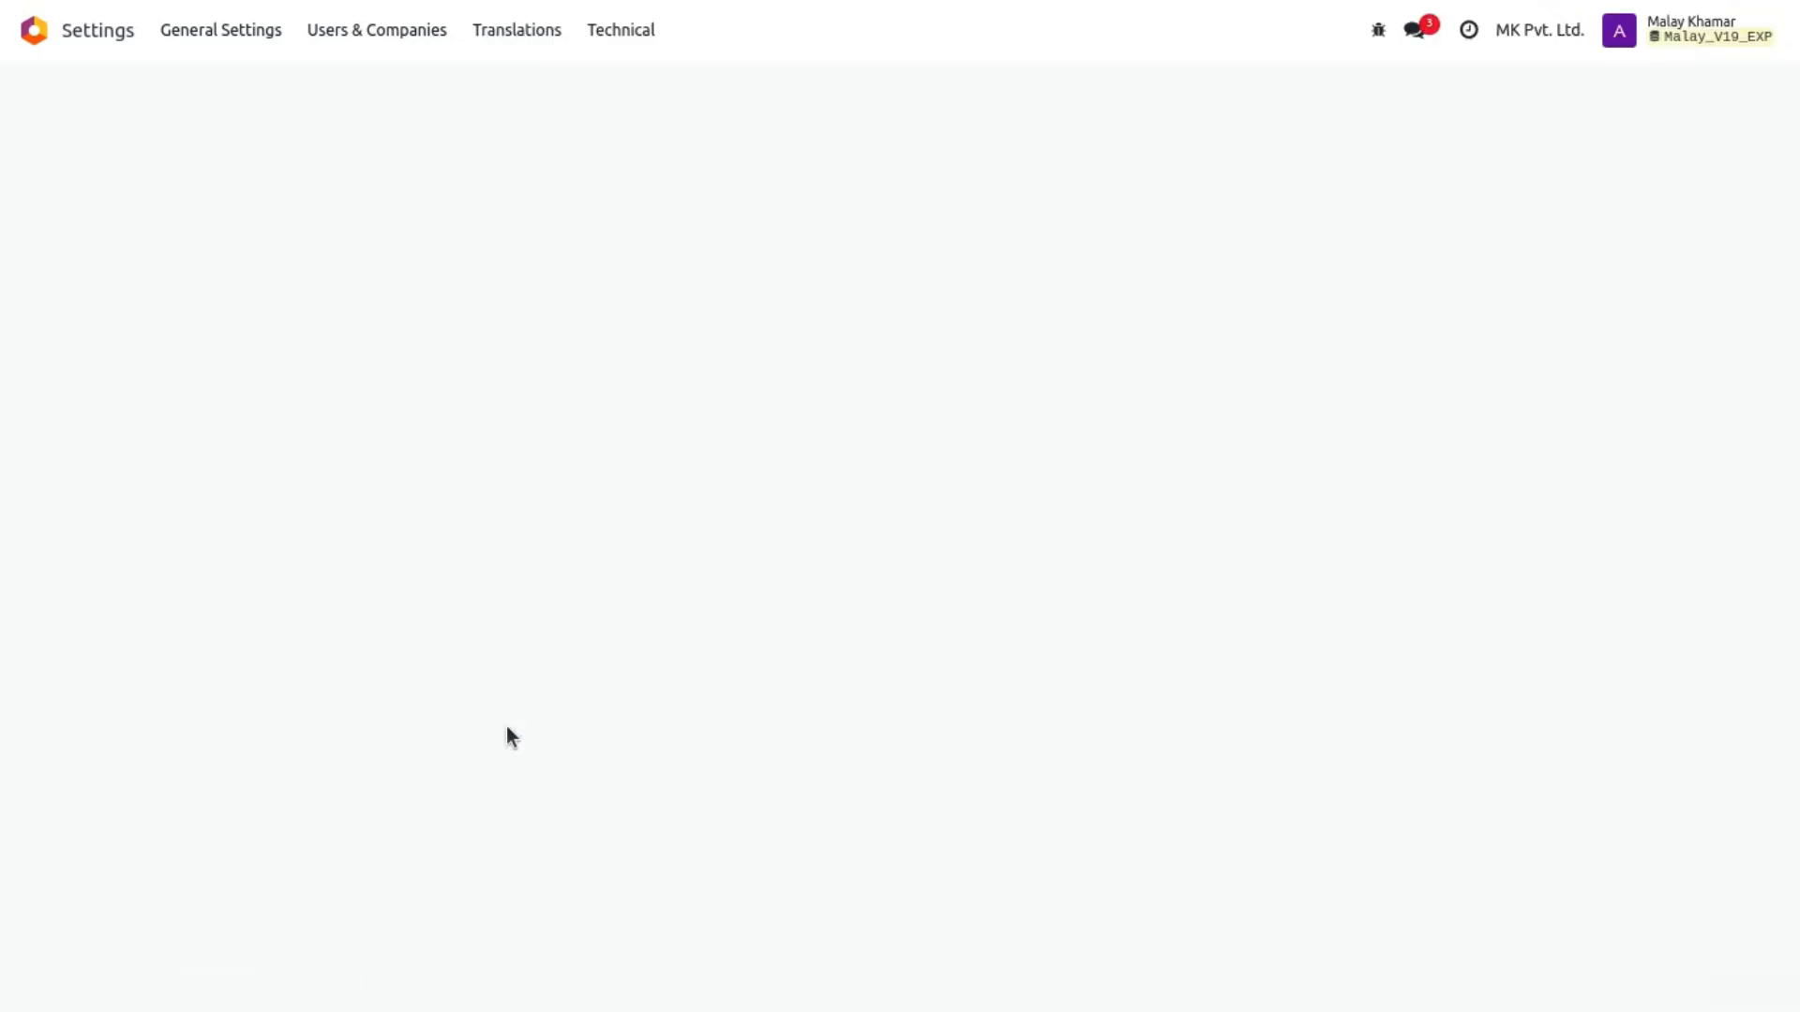
Reopen the administrator's user record and display its Technical Access Rights.
left_click(345, 36)
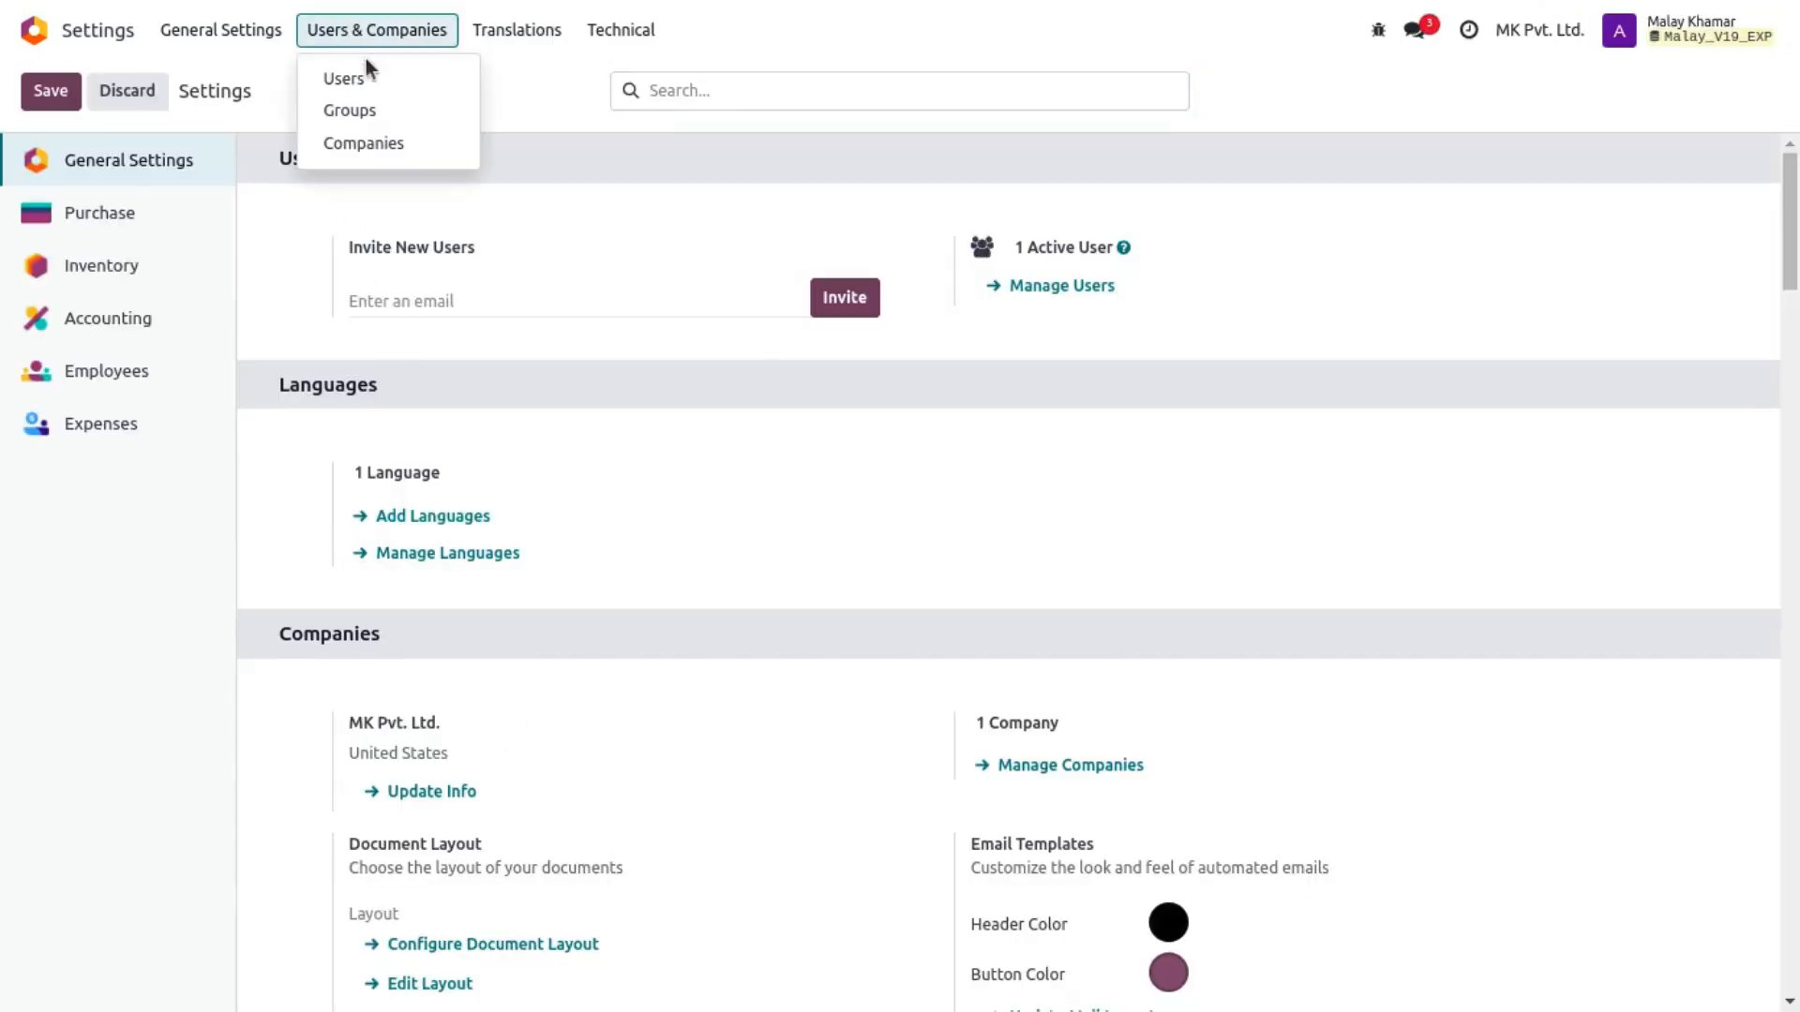
left_click(365, 72)
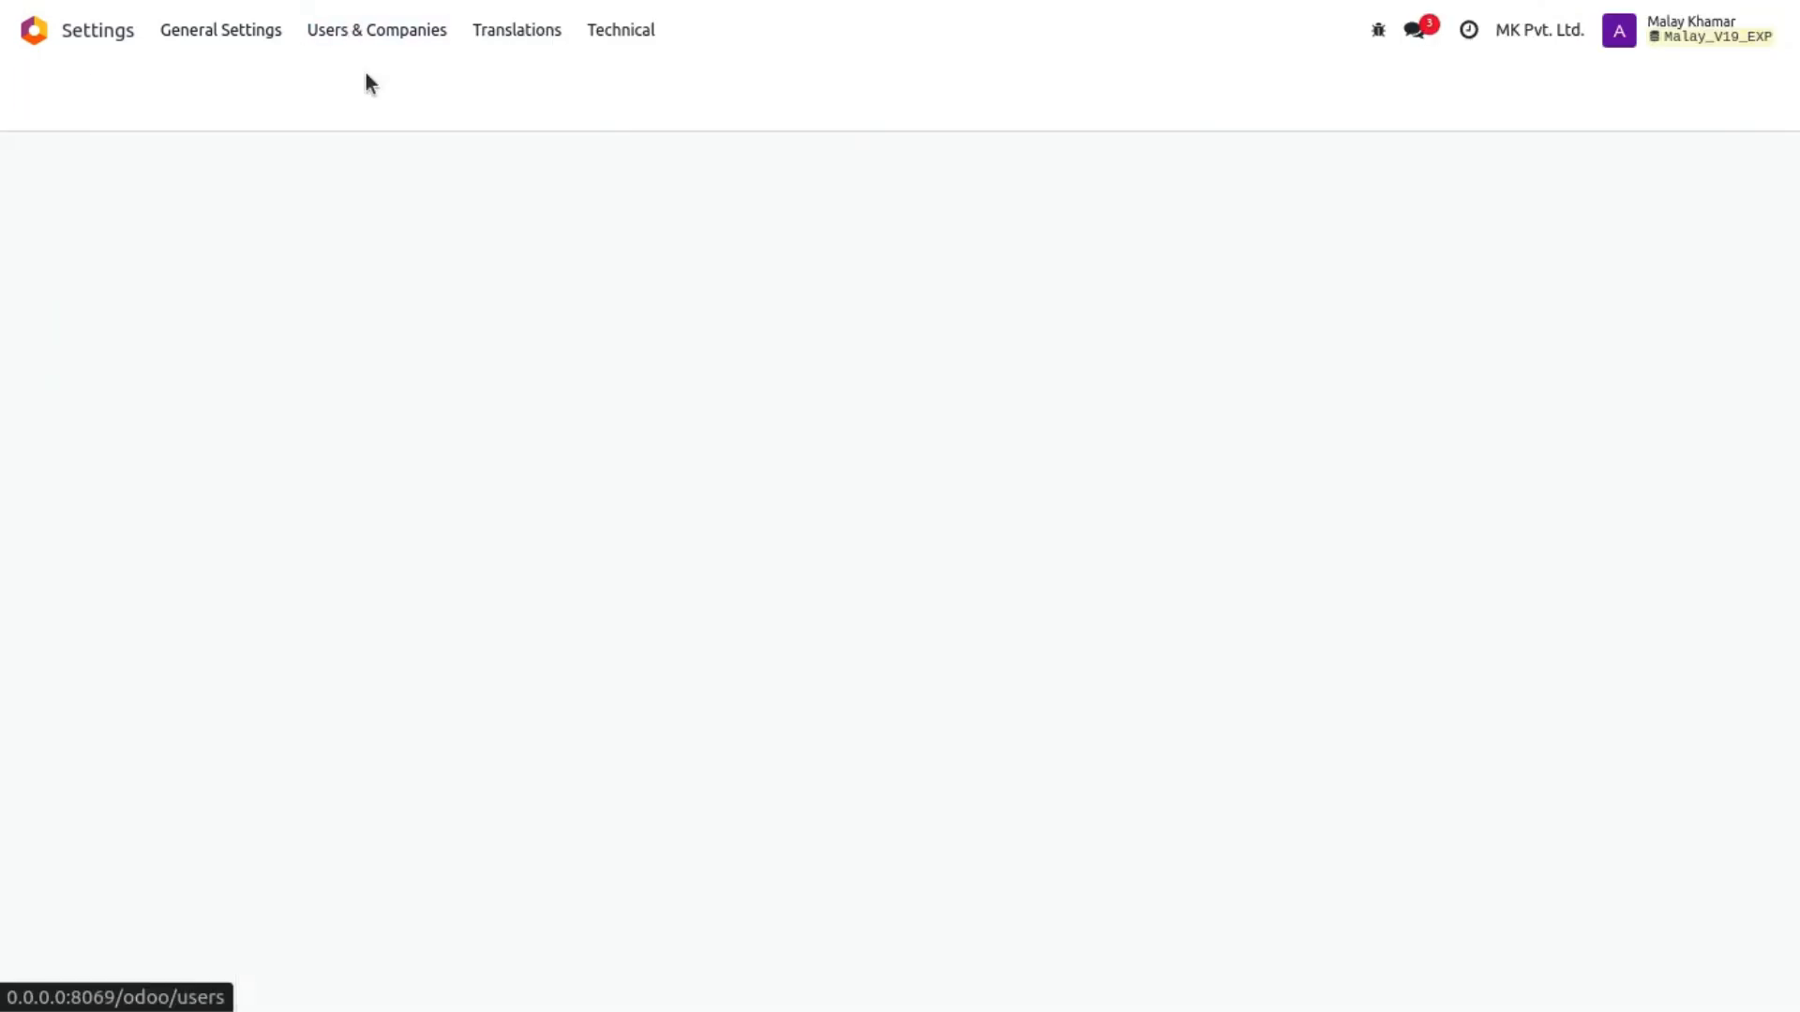
left_click(283, 217)
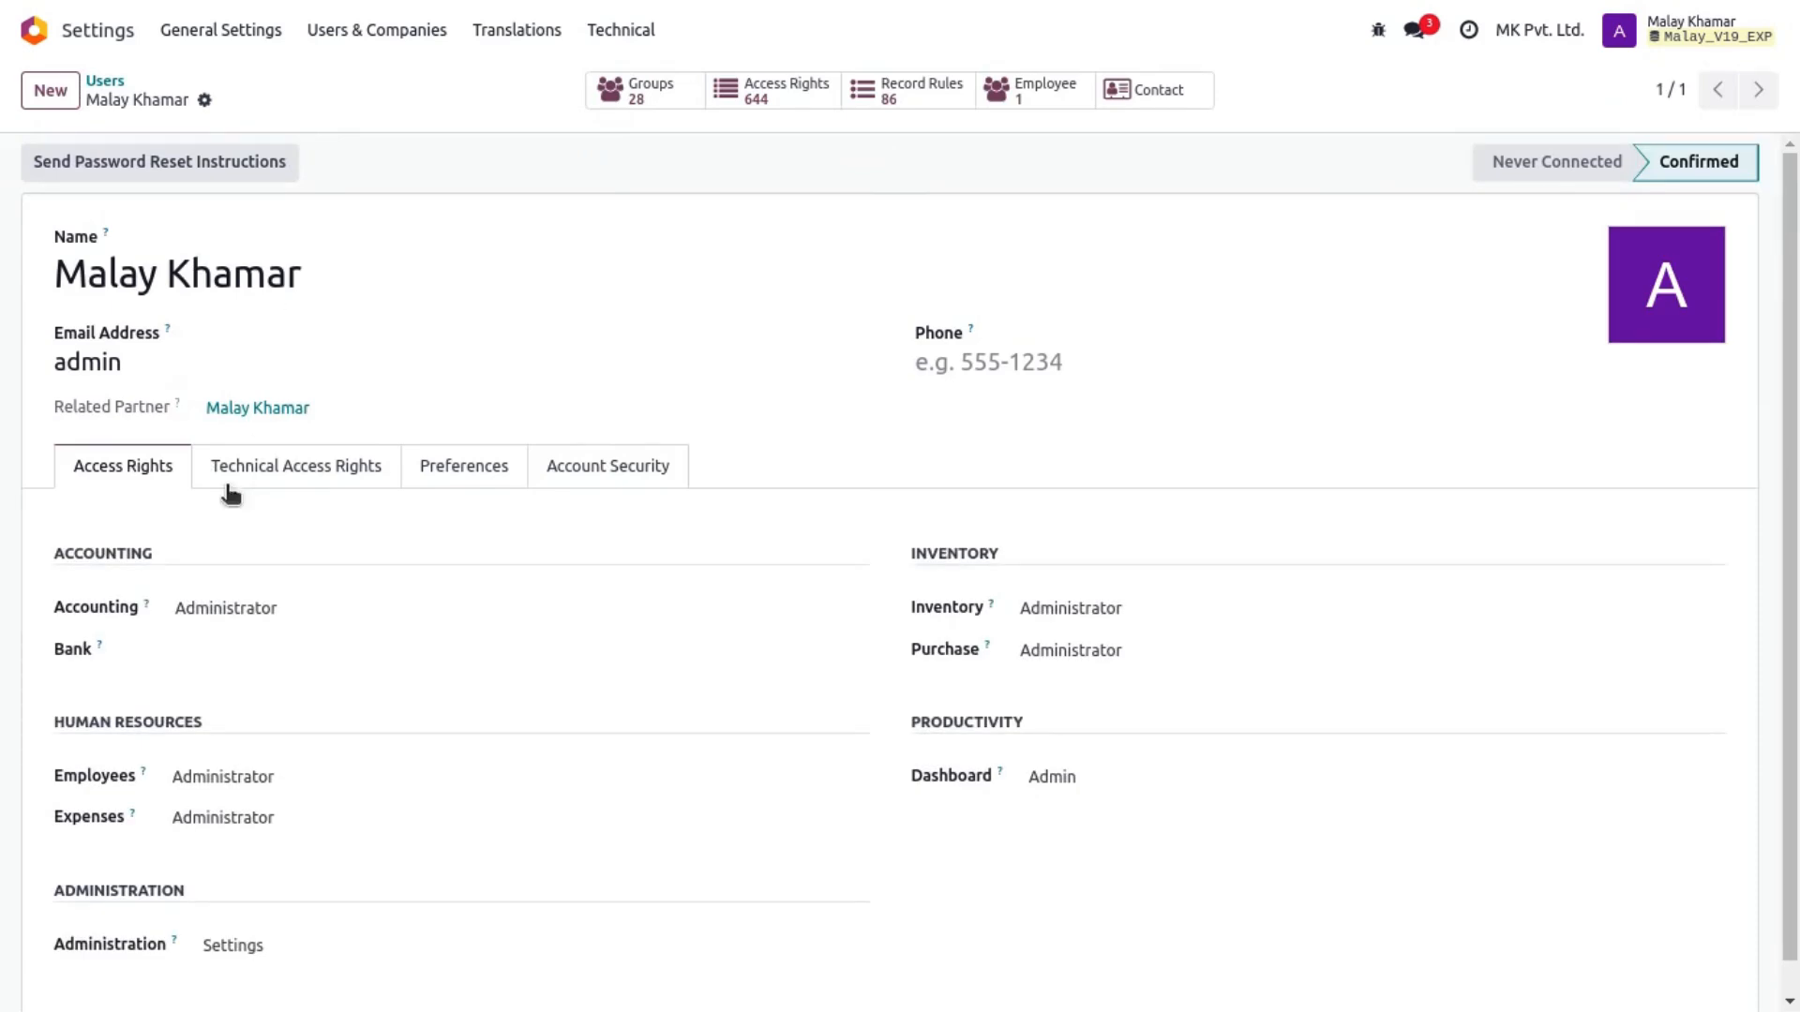
left_click(283, 480)
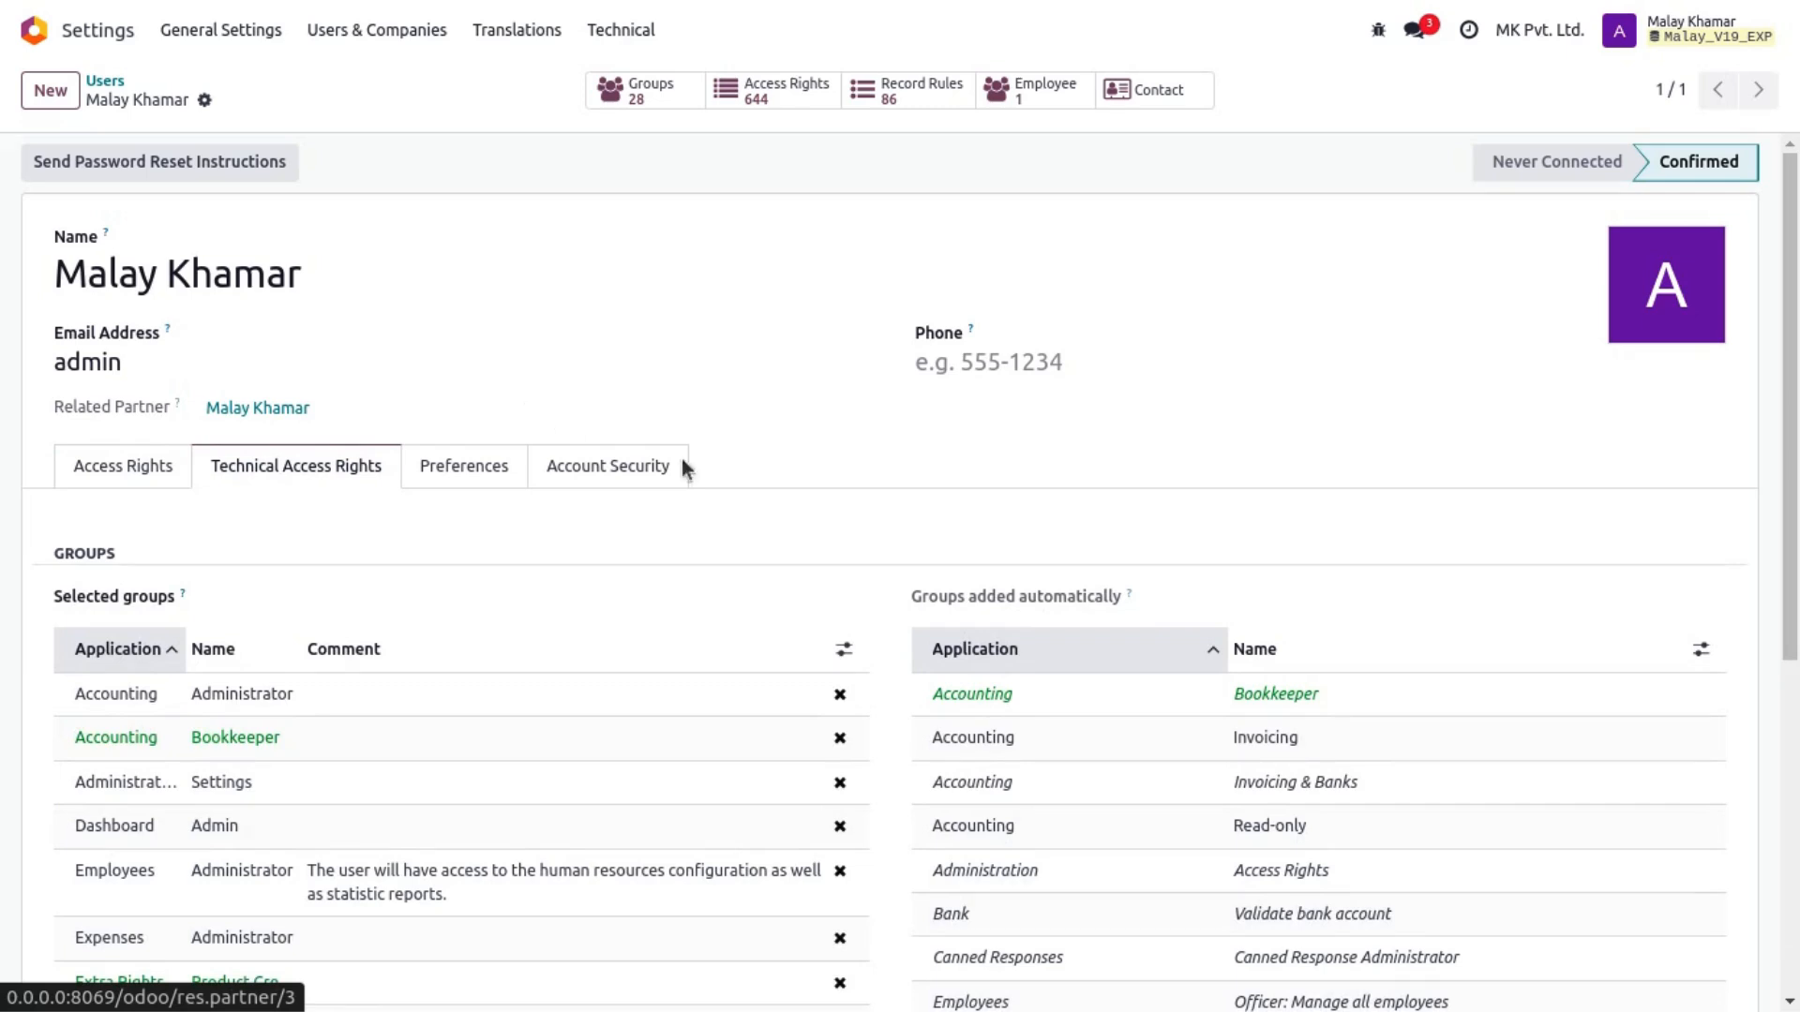
Examine the administrator's selected groups, the automatically added groups and the legend explaining coloured and italic groups.
scroll(767, 498, "down", 1)
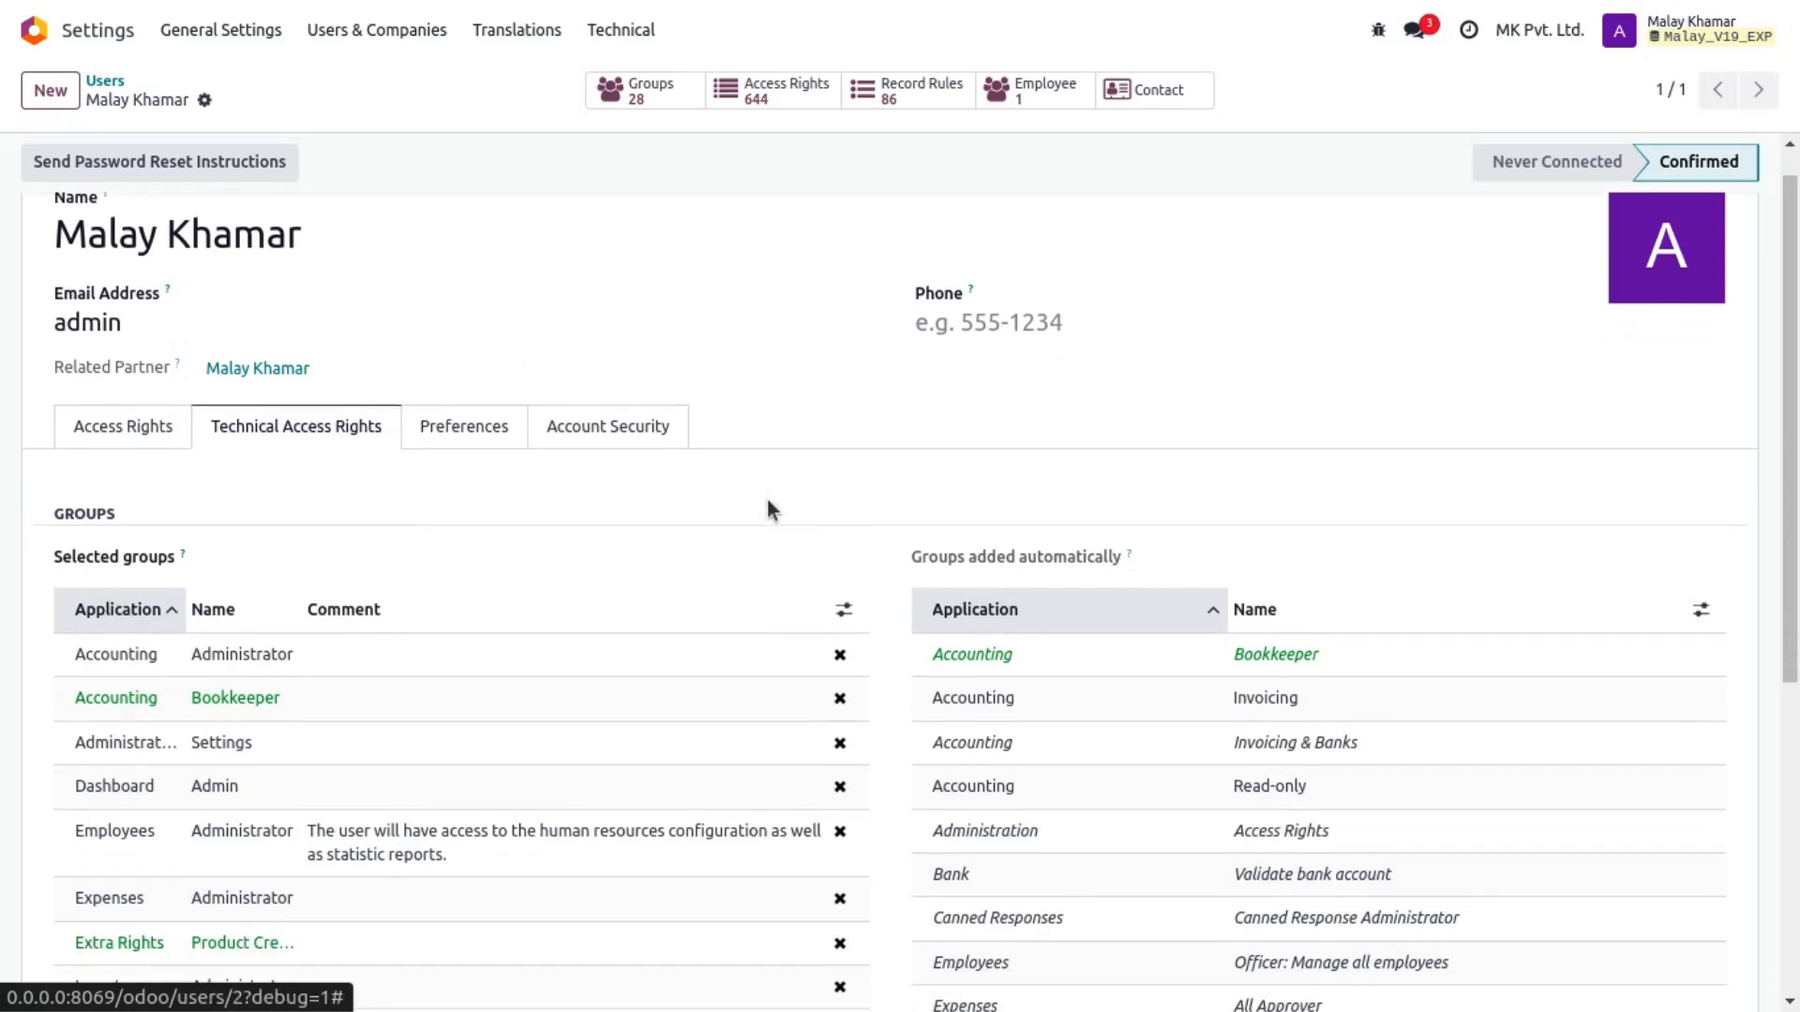
scroll(766, 511, "down", 3)
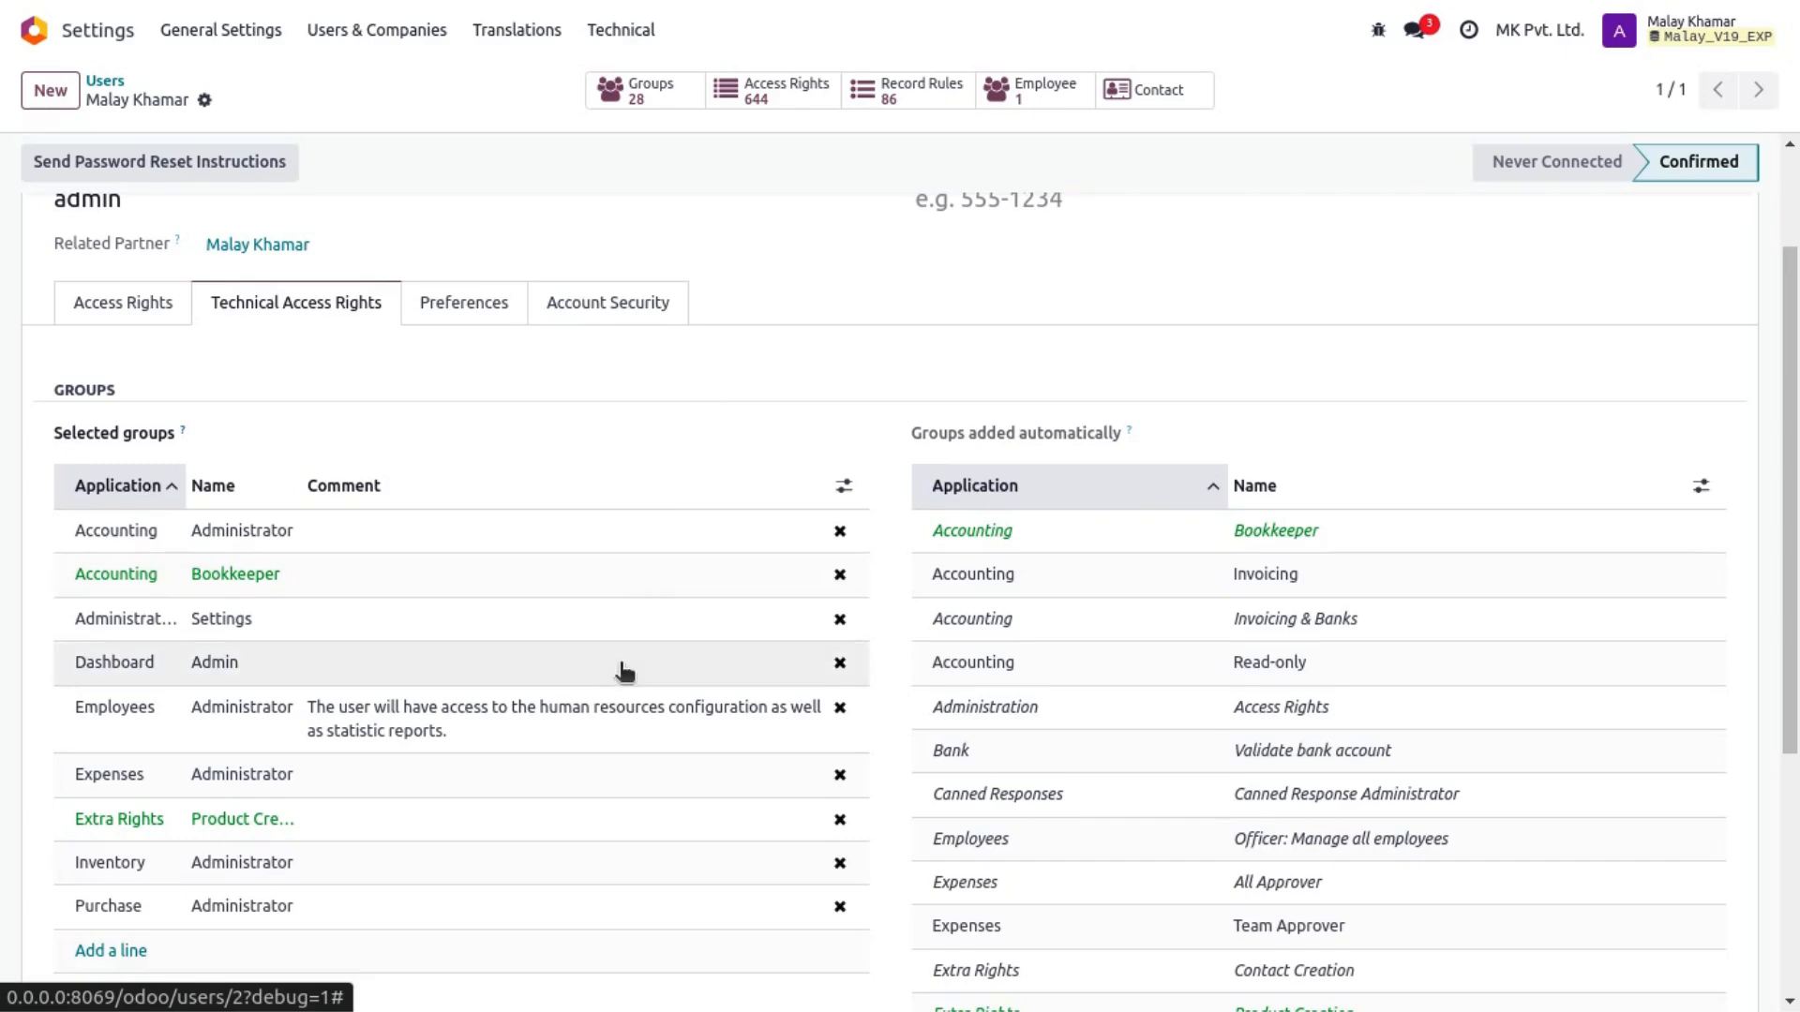
scroll(623, 672, "down", 5)
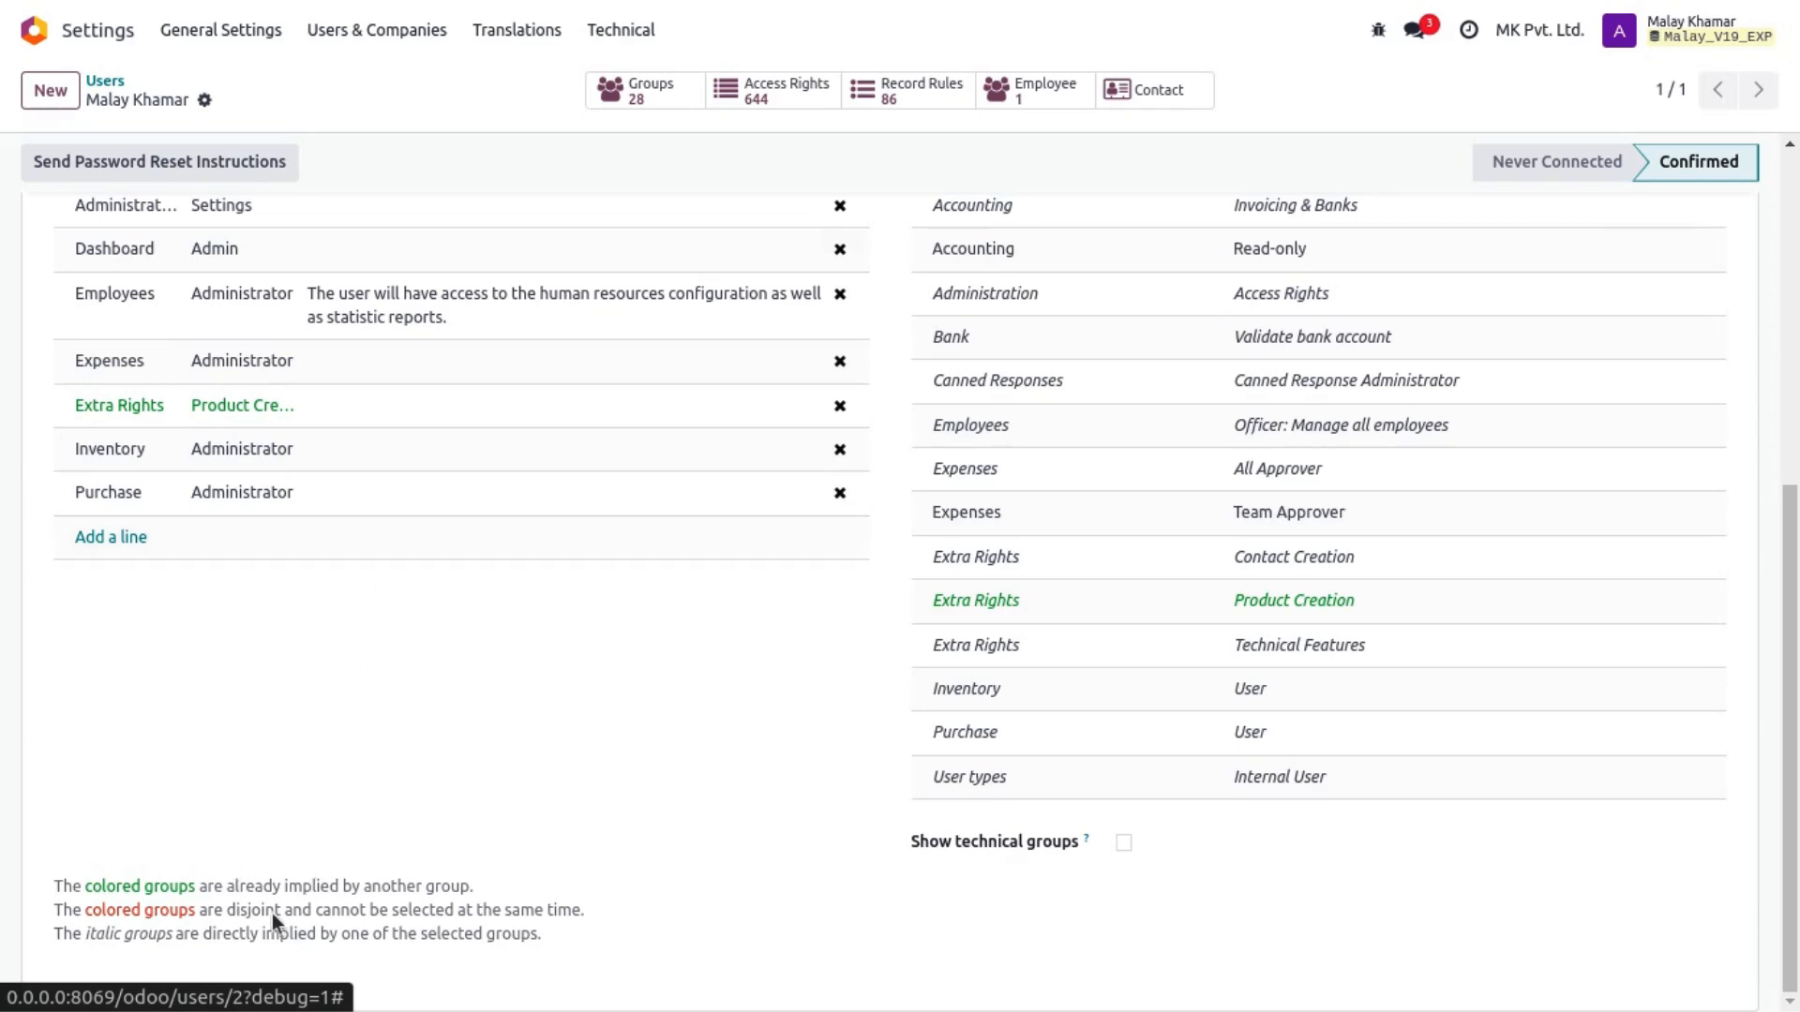
double_click(146, 934)
triple_click(147, 934)
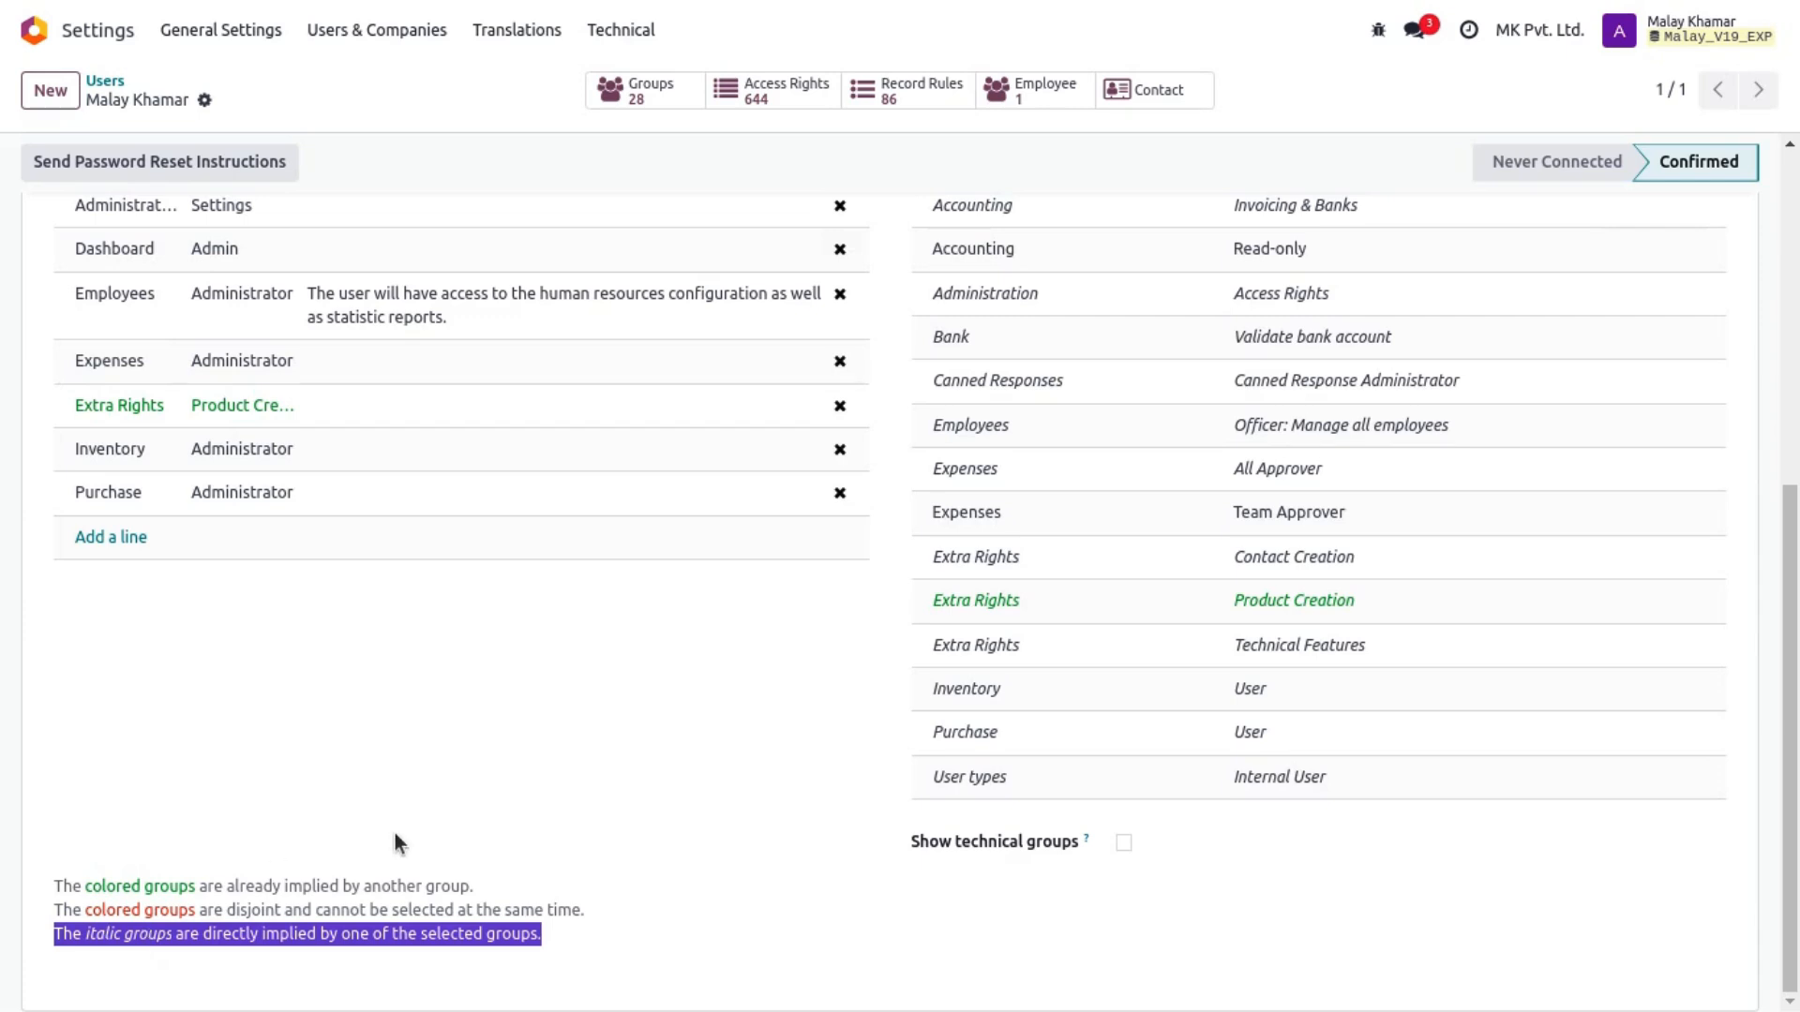
left_click(599, 806)
scroll(599, 806, "up", 3)
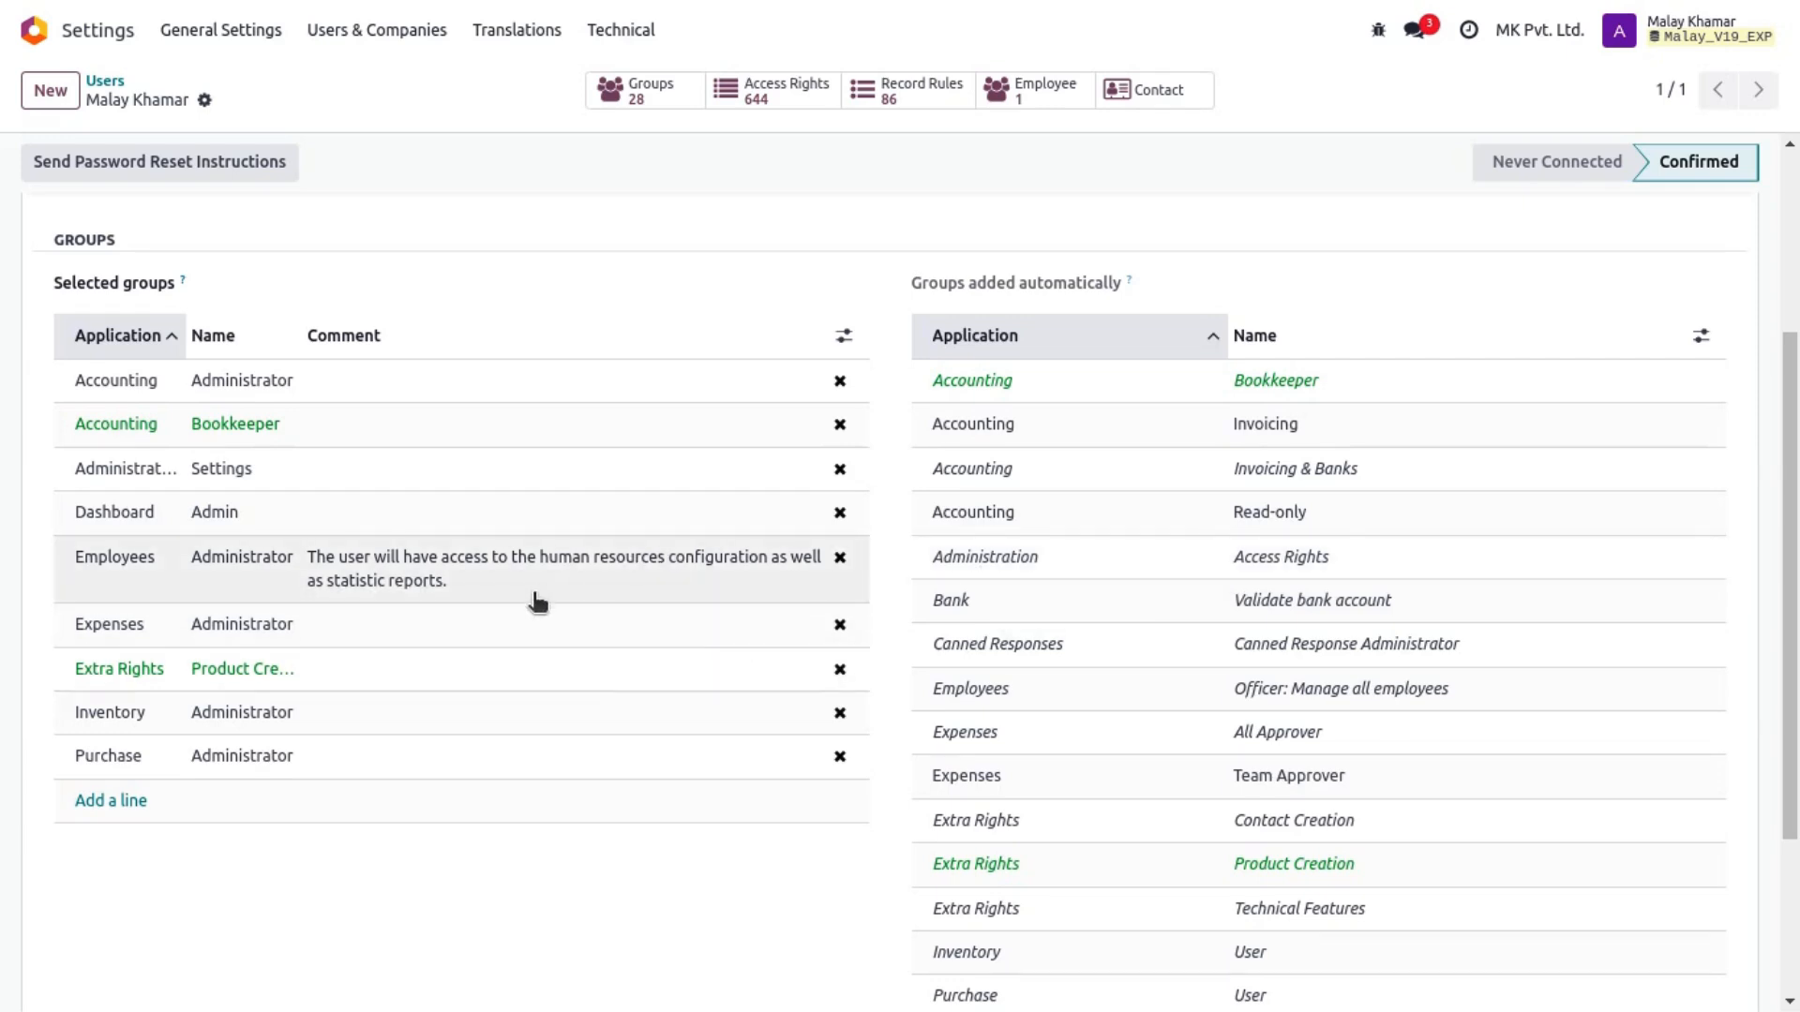
scroll(522, 775, "down", 3)
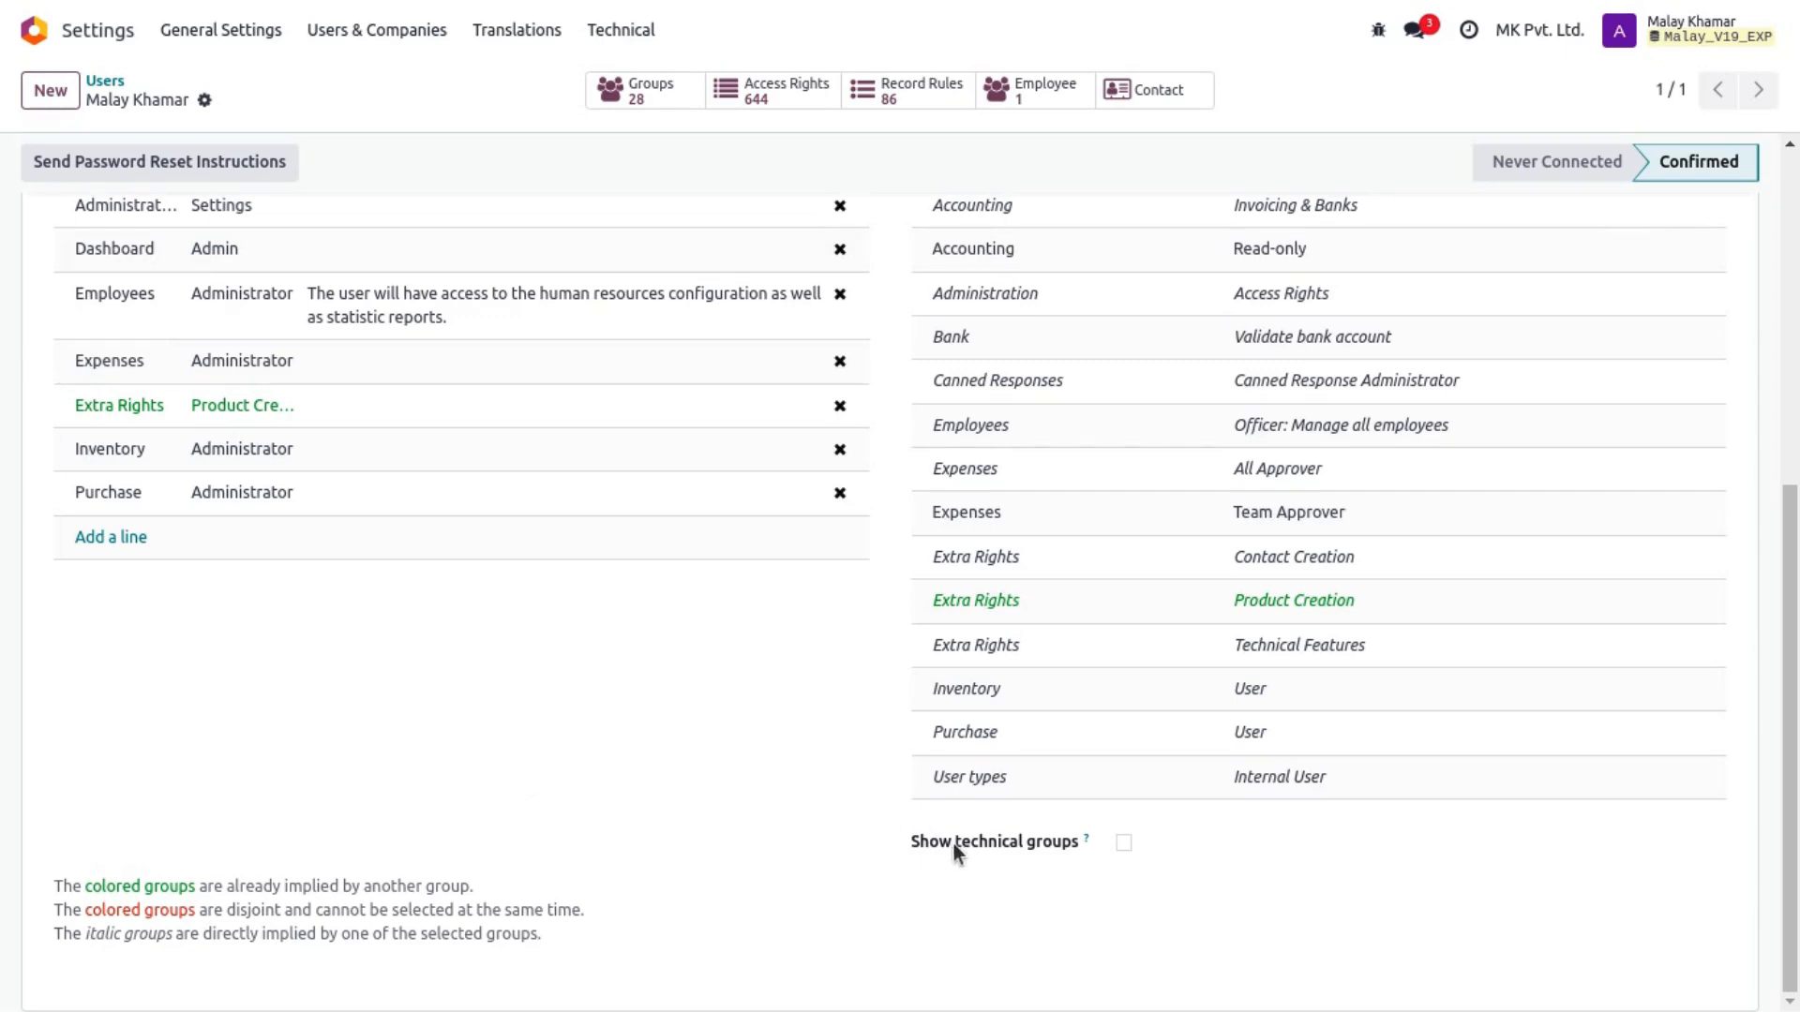
Enable Show technical groups in the administrator's technical access rights, review the list and save the record.
left_click(1033, 842)
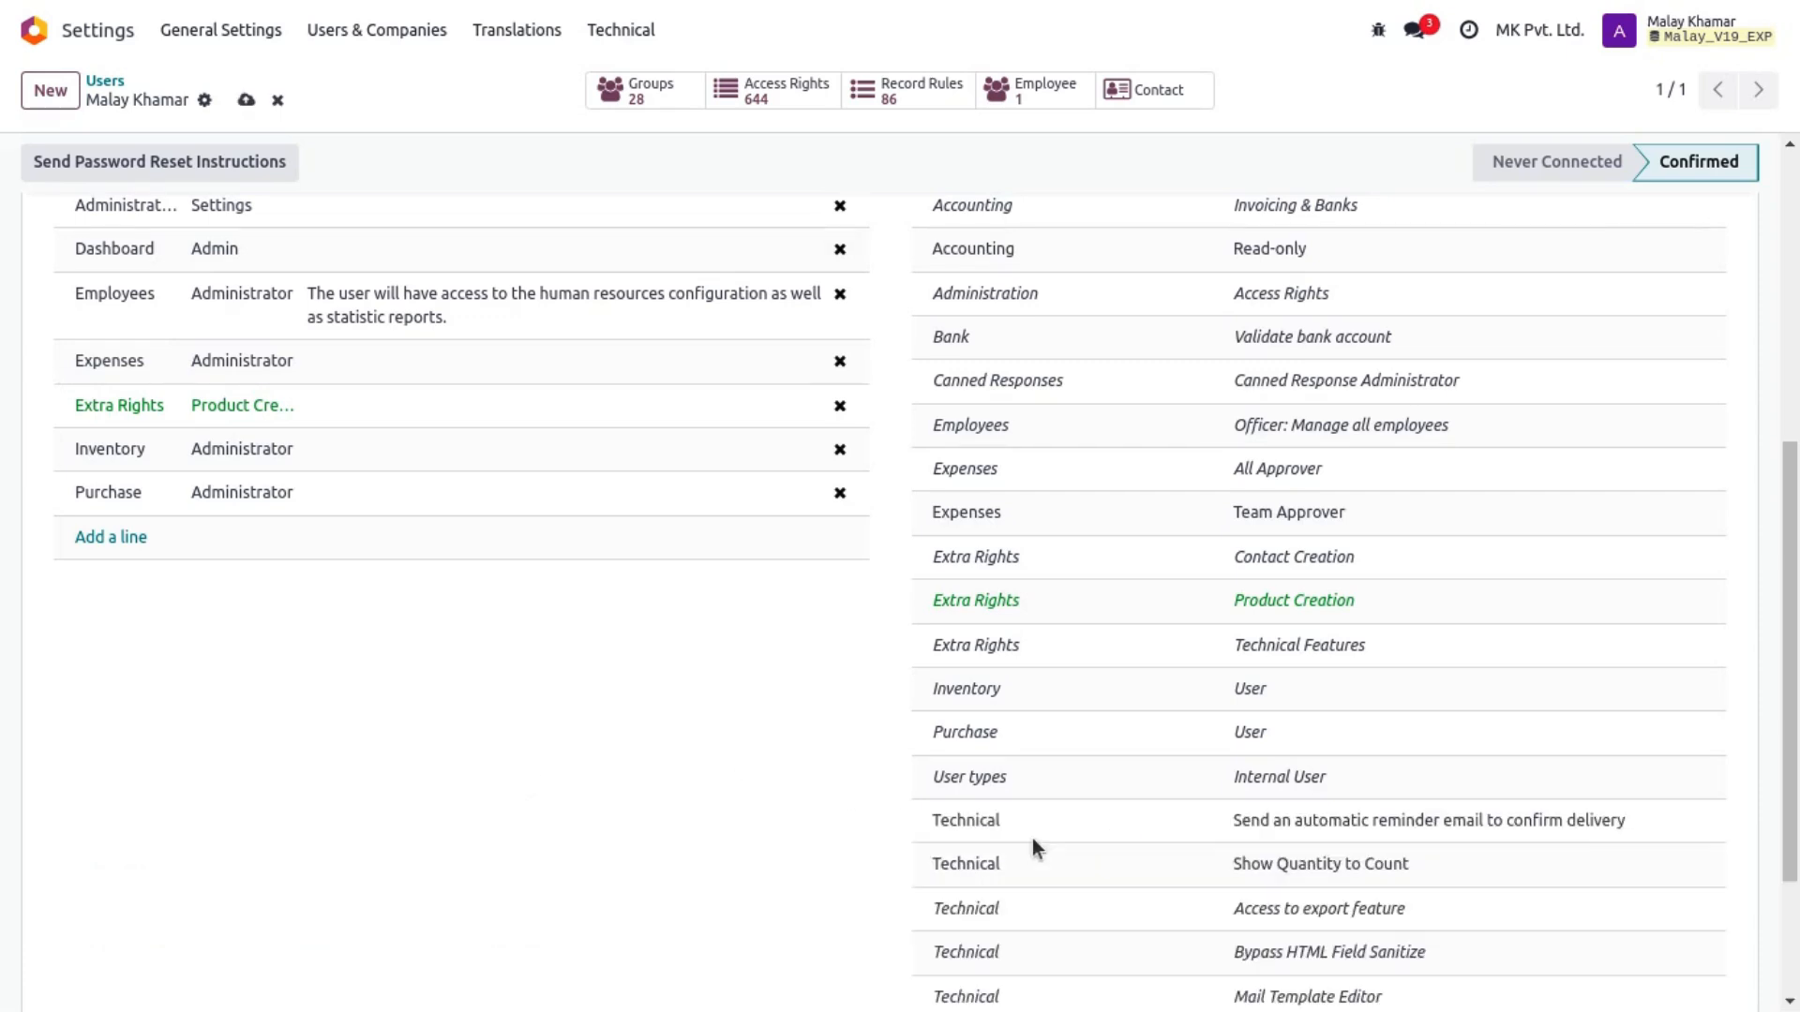
scroll(815, 764, "down", 3)
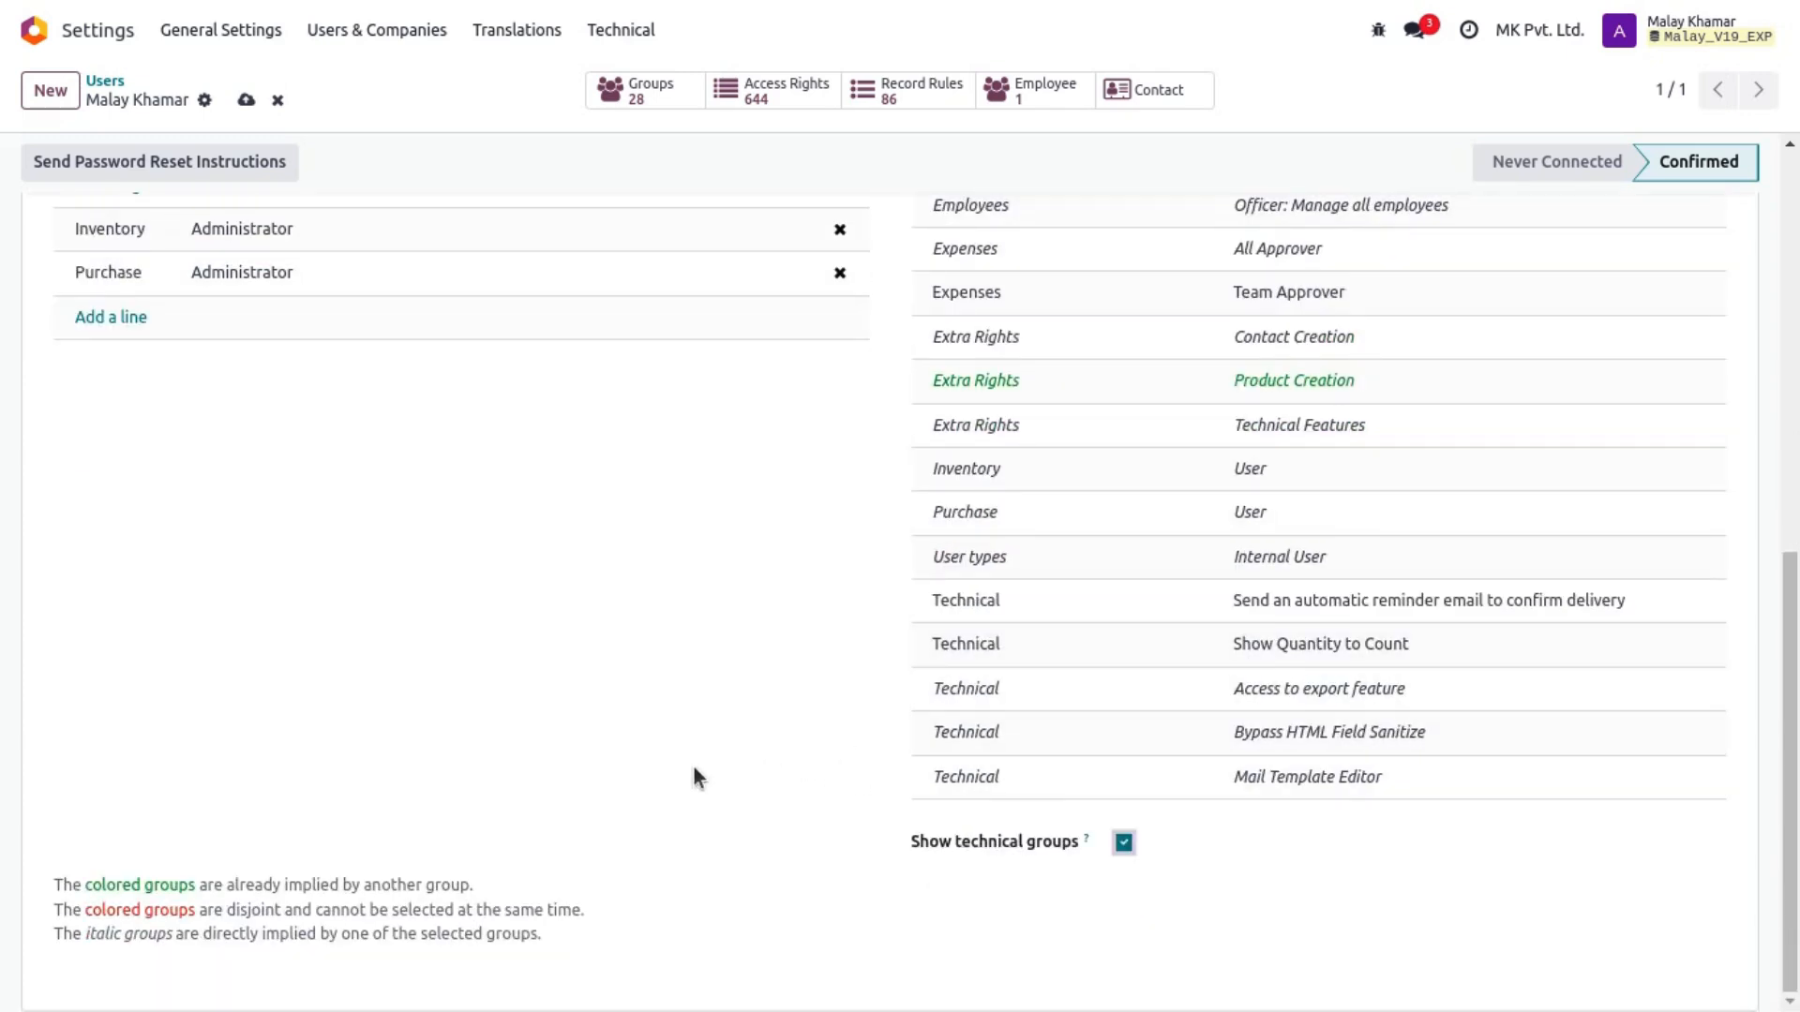
scroll(697, 777, "up", 10)
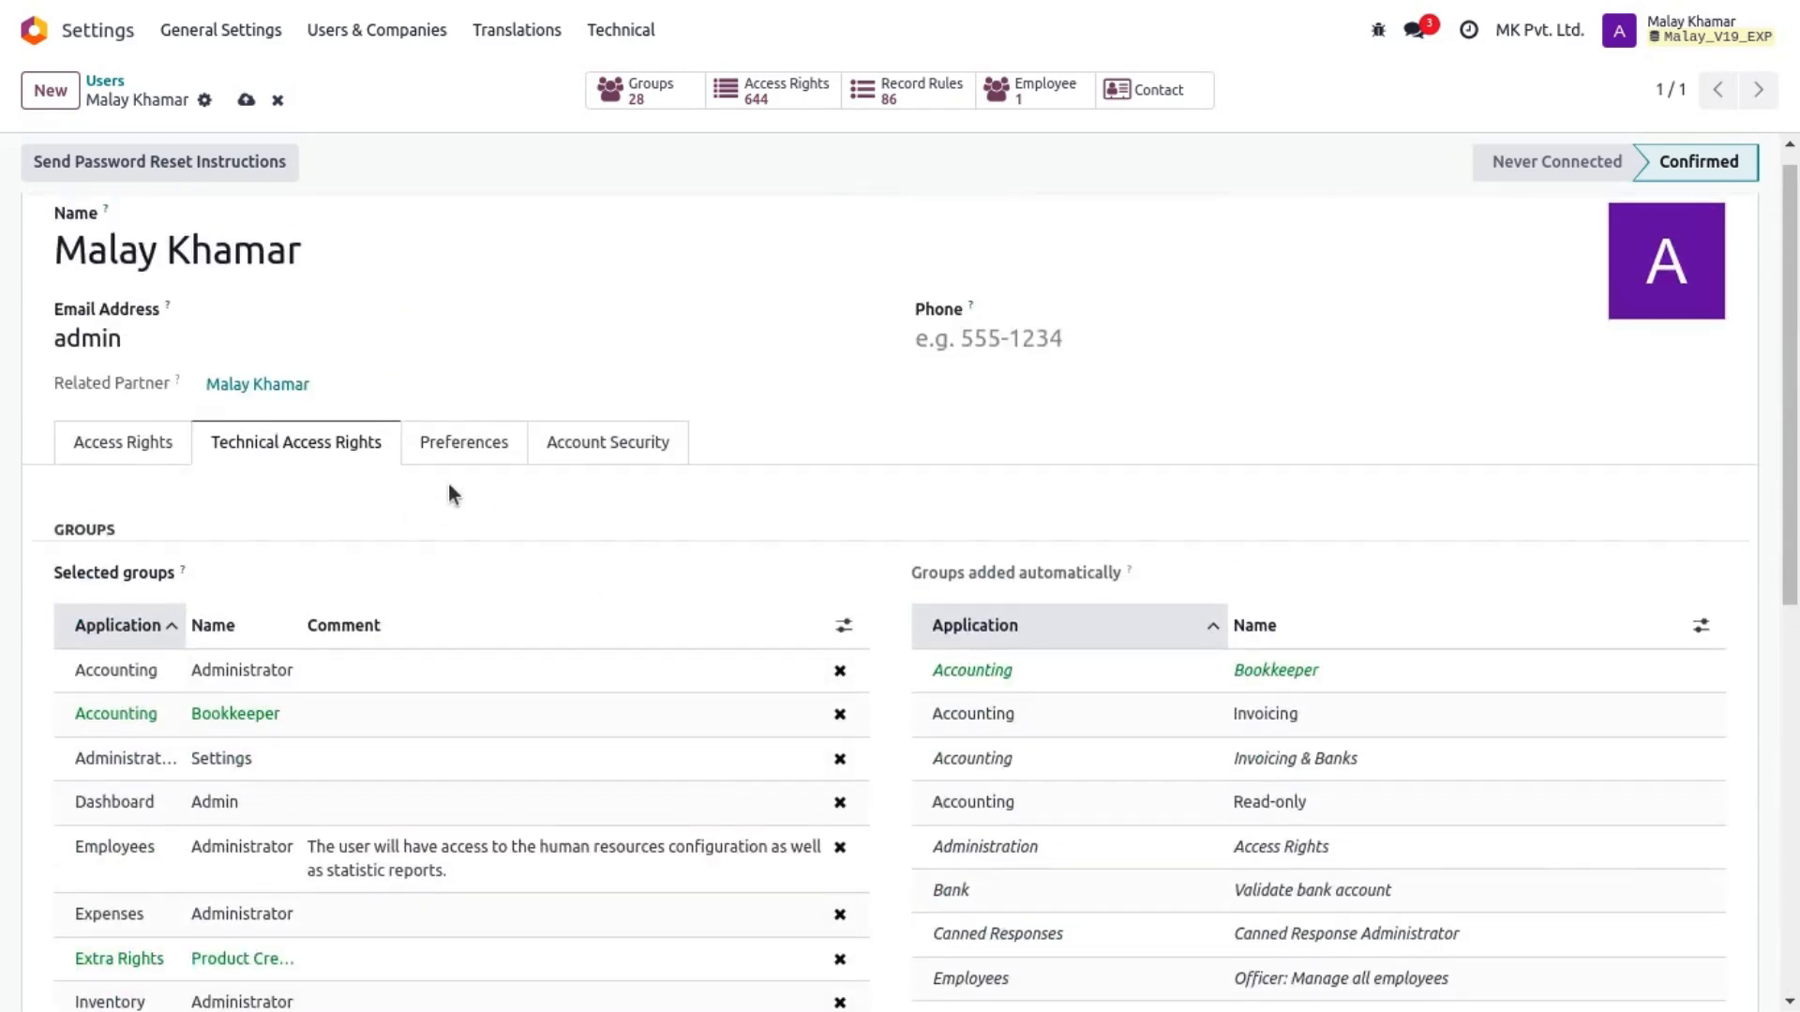
left_click(246, 99)
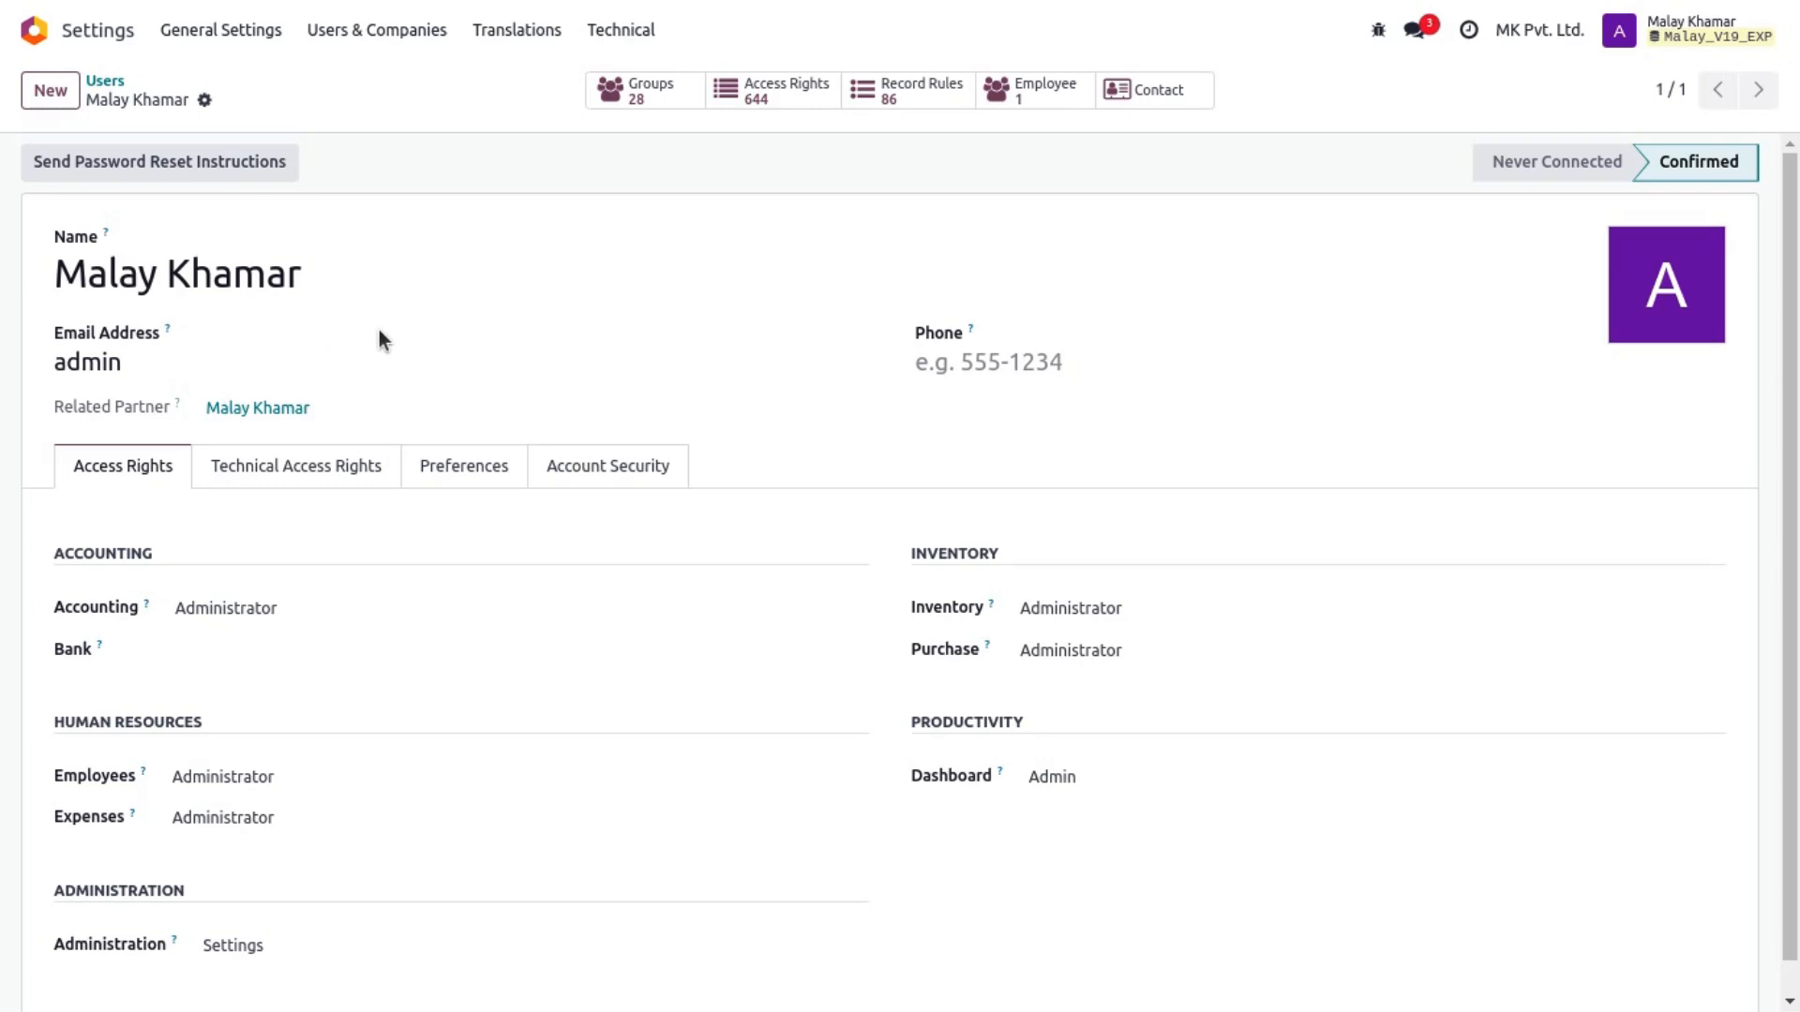
Create a new user and fill in the name and the login in the Email Address field.
left_click(50, 90)
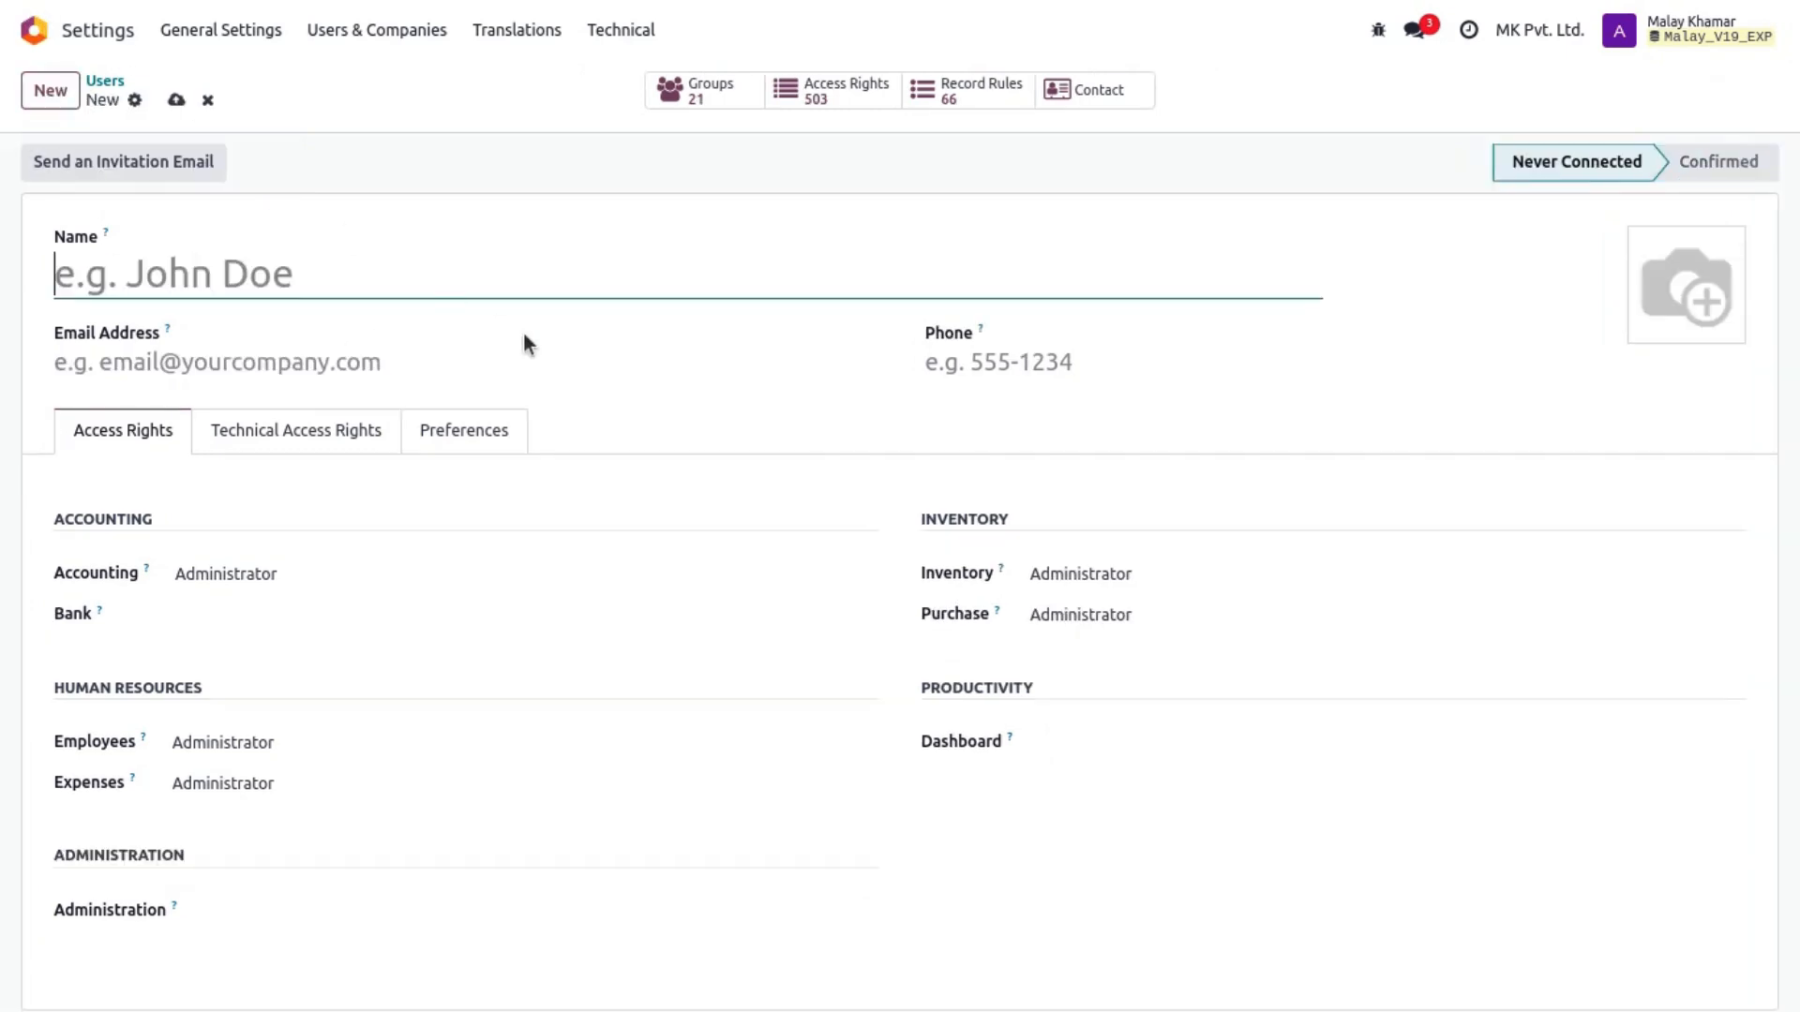
type("malay")
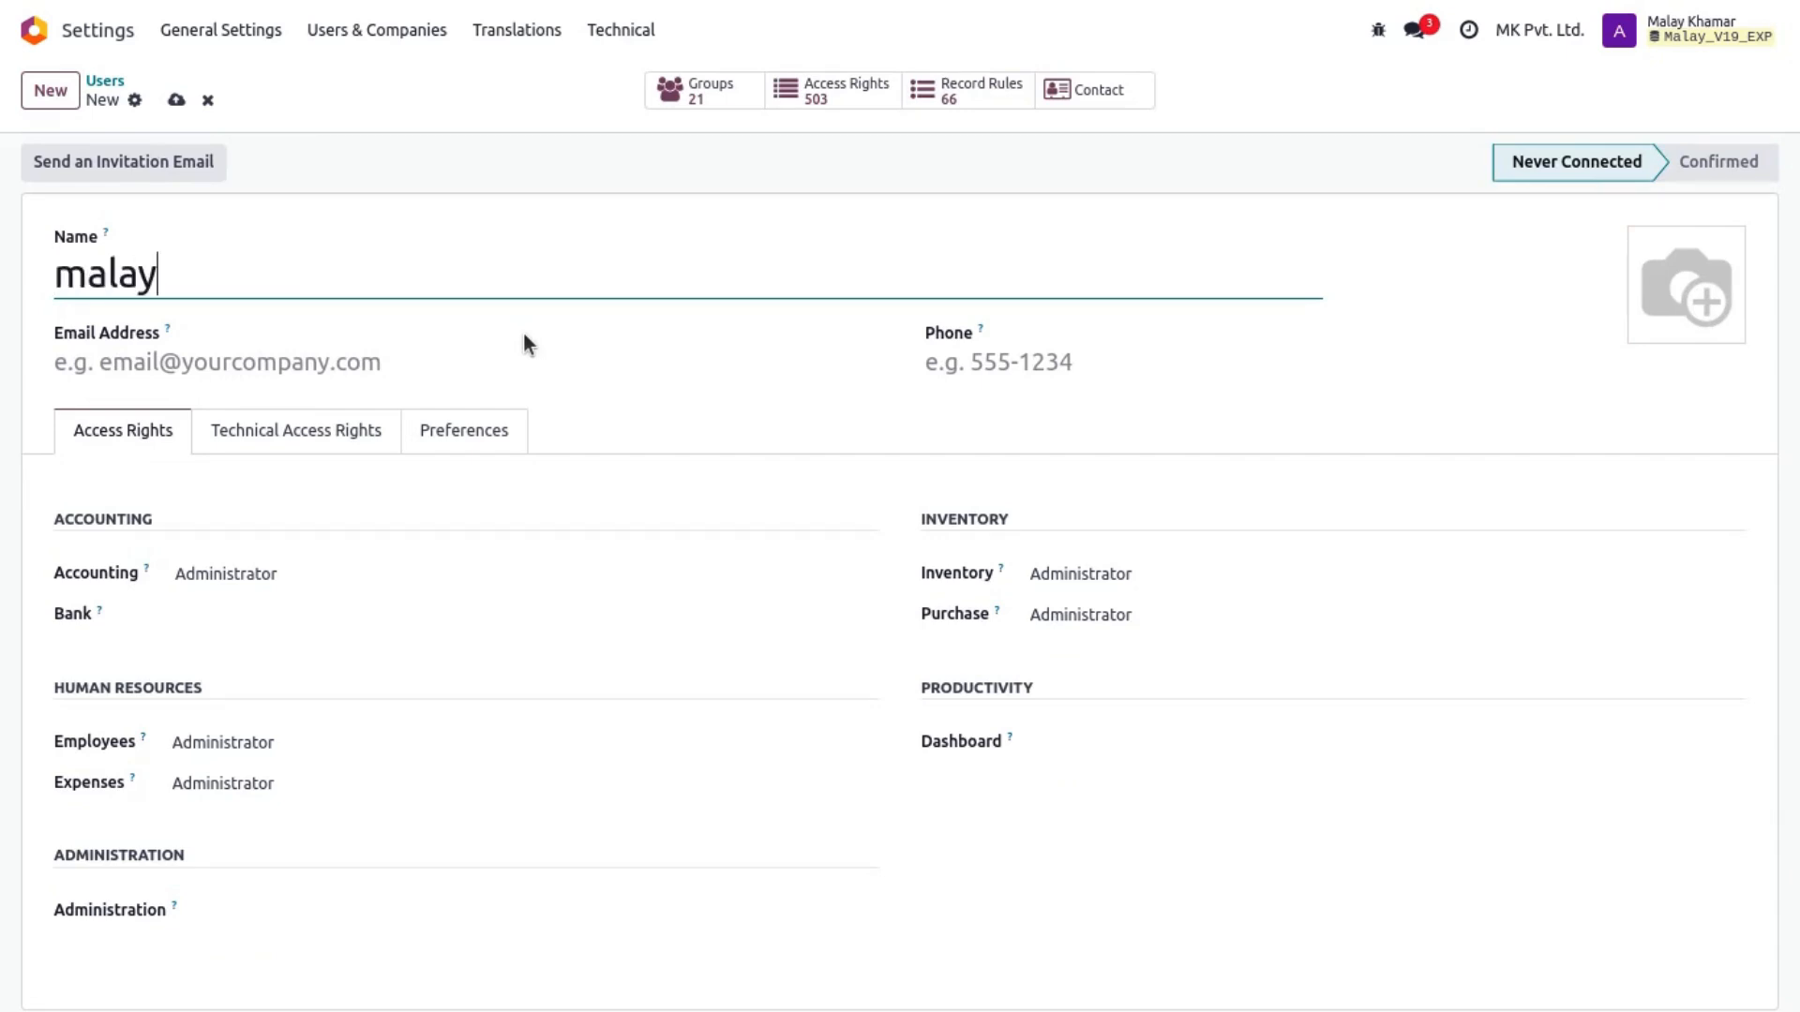
left_click(387, 369)
type("m")
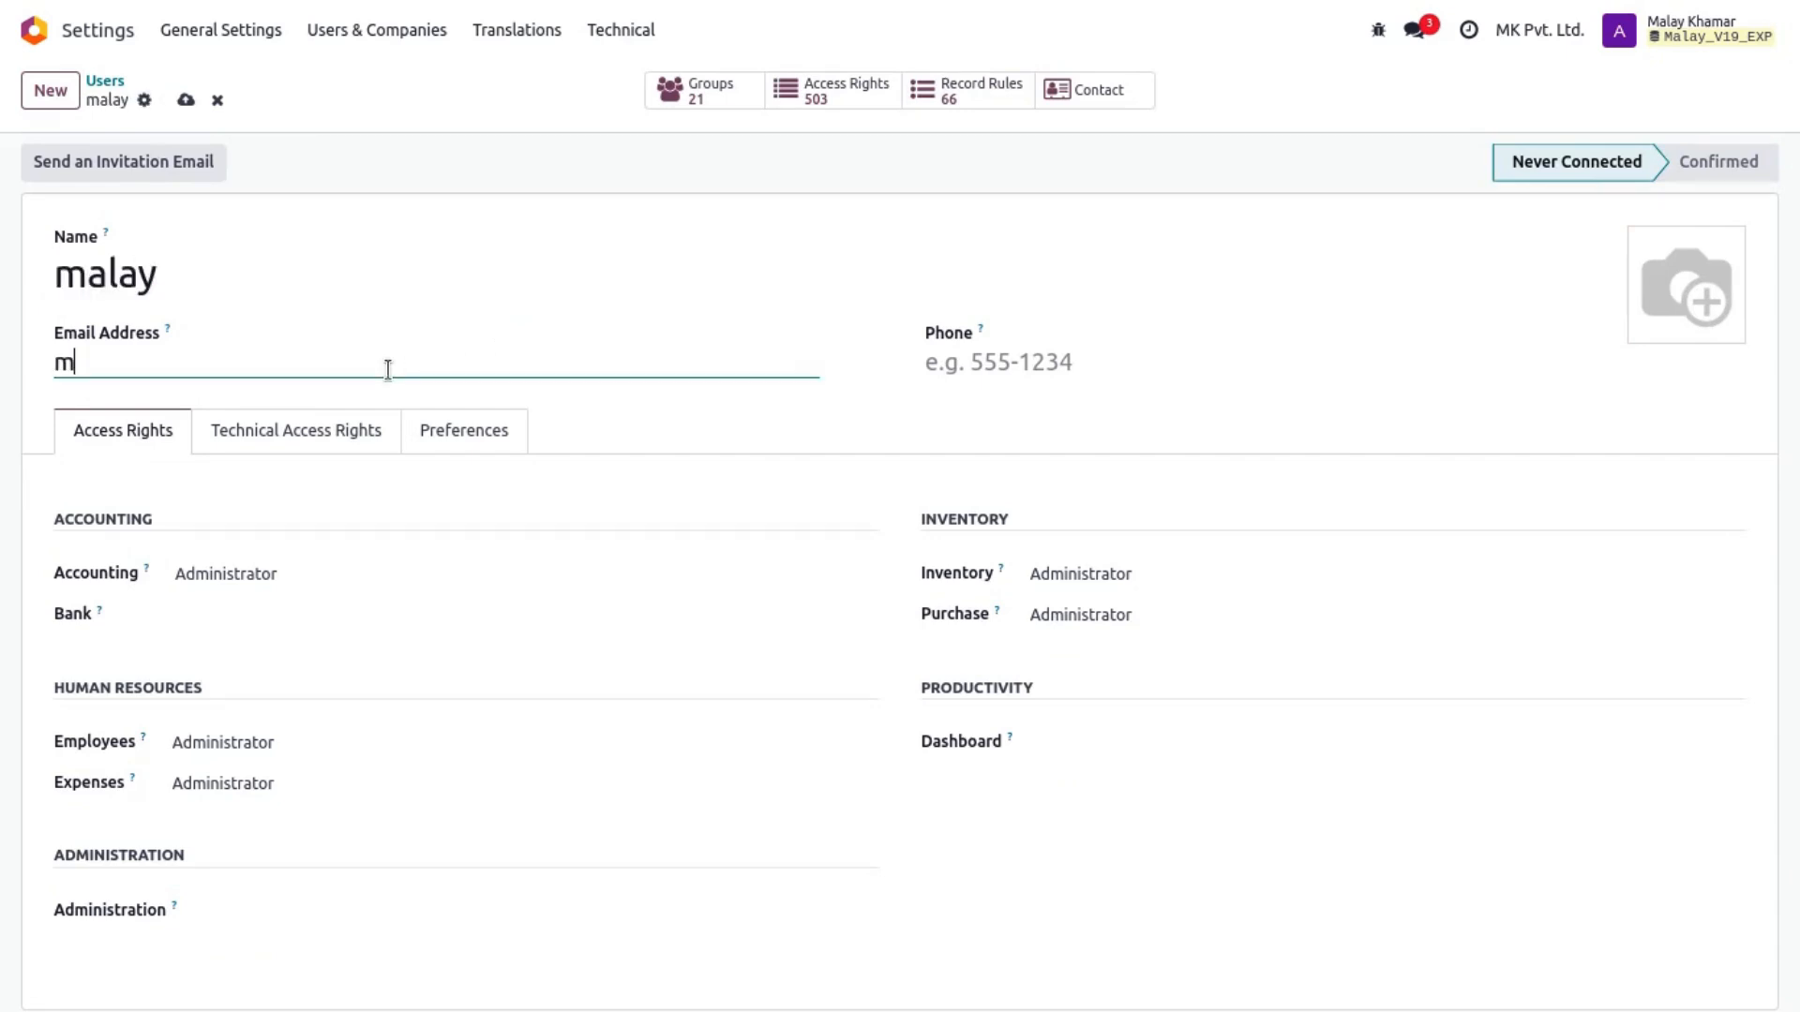
type("k")
Clear the new user's preset Accounting, Employees, Expenses, Inventory and Purchase access rights.
left_click(306, 570)
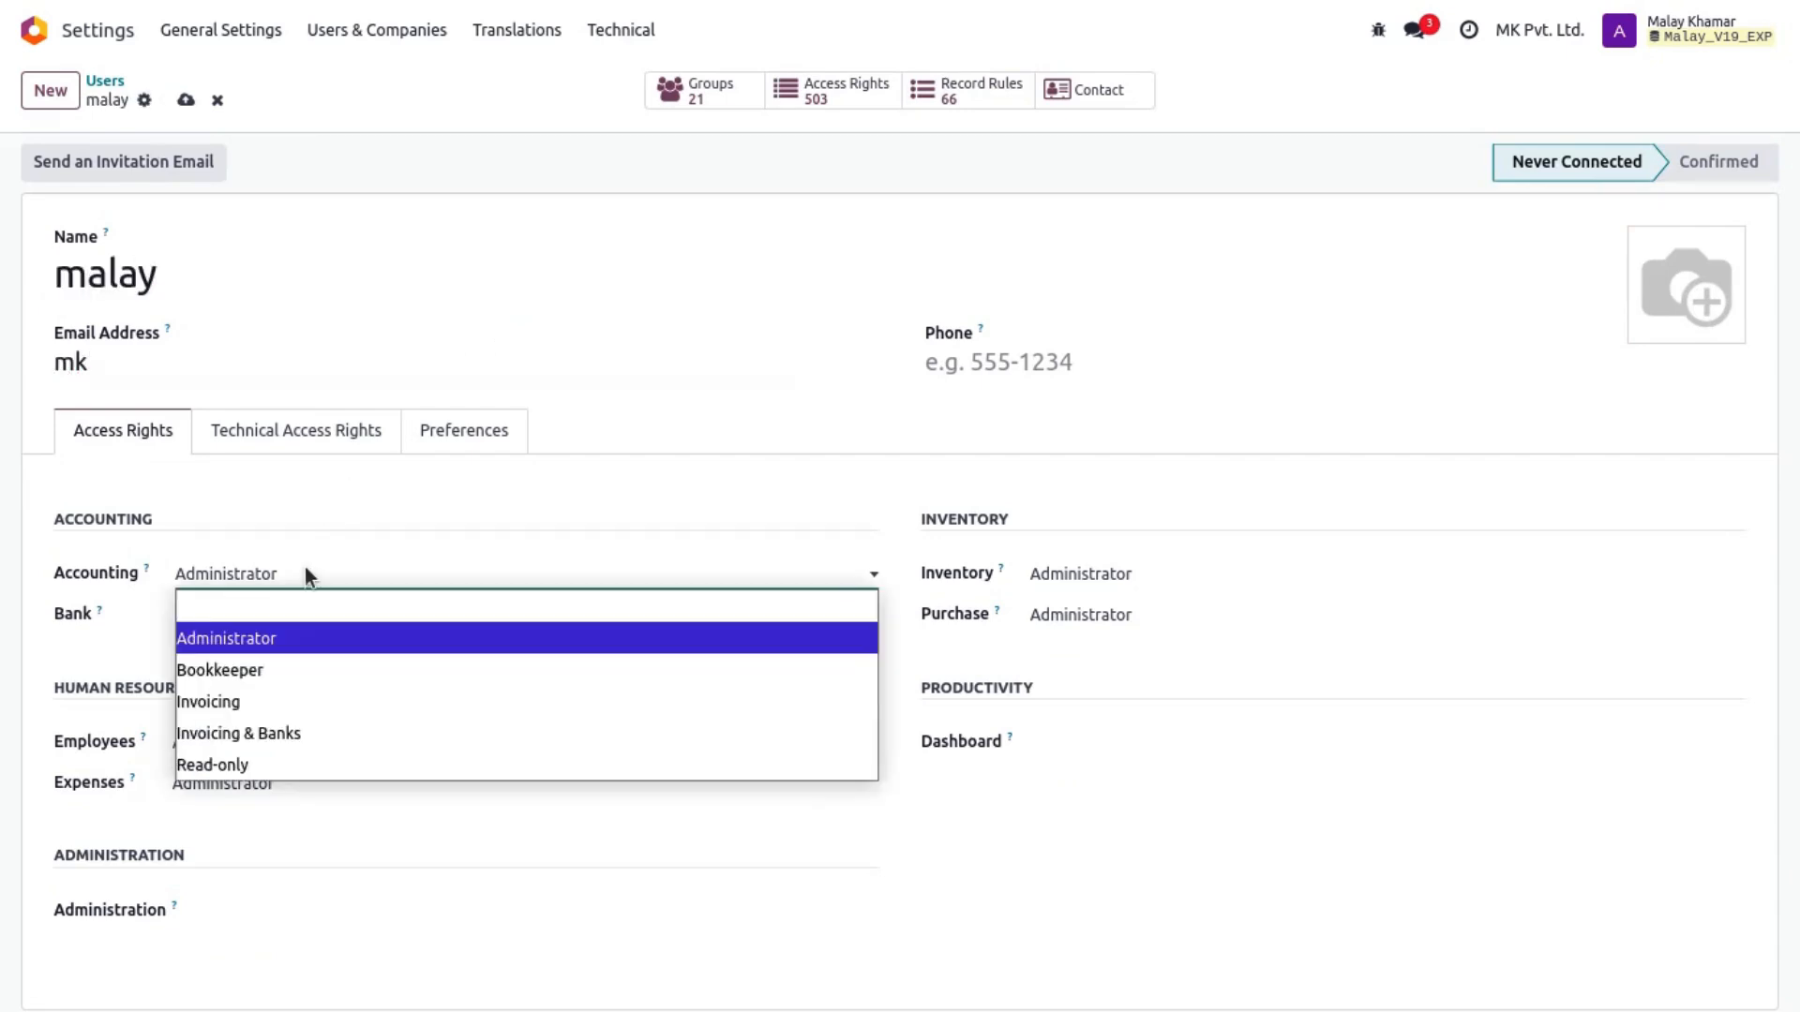
key("Up")
key("Return")
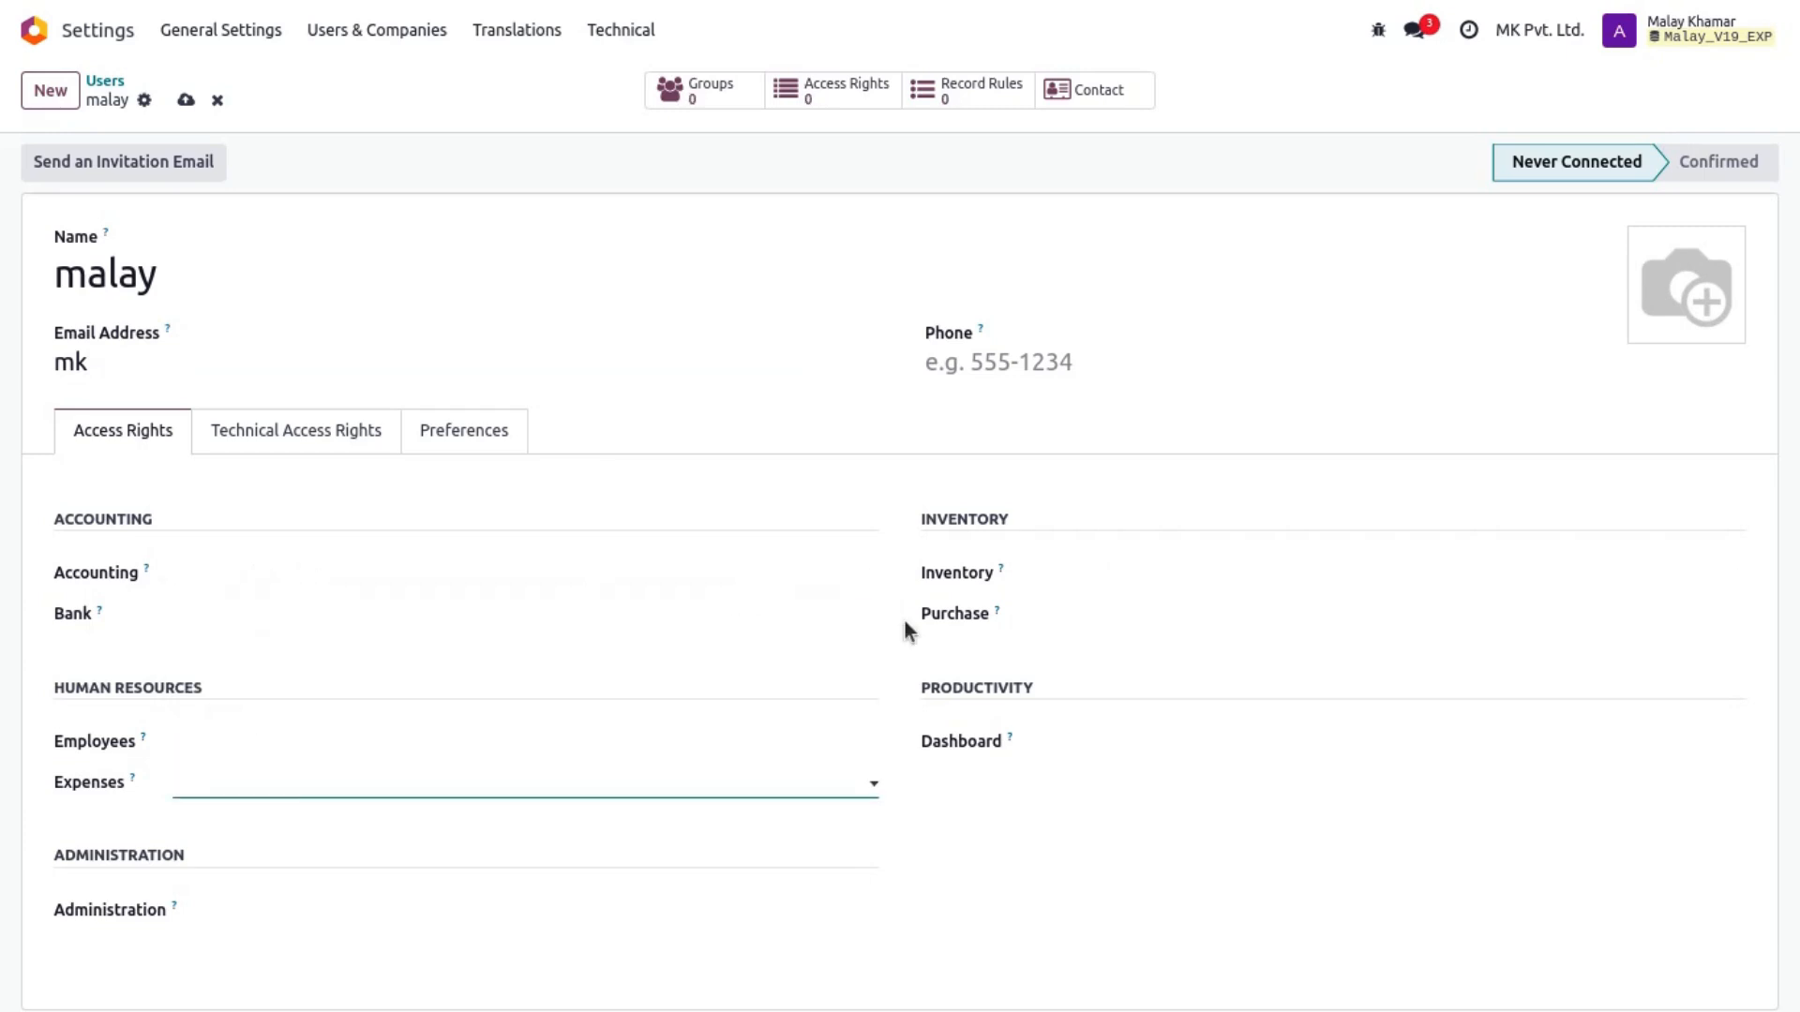
View the available Inventory roles without choosing one, and check the new user's technical access rights.
left_click(1093, 582)
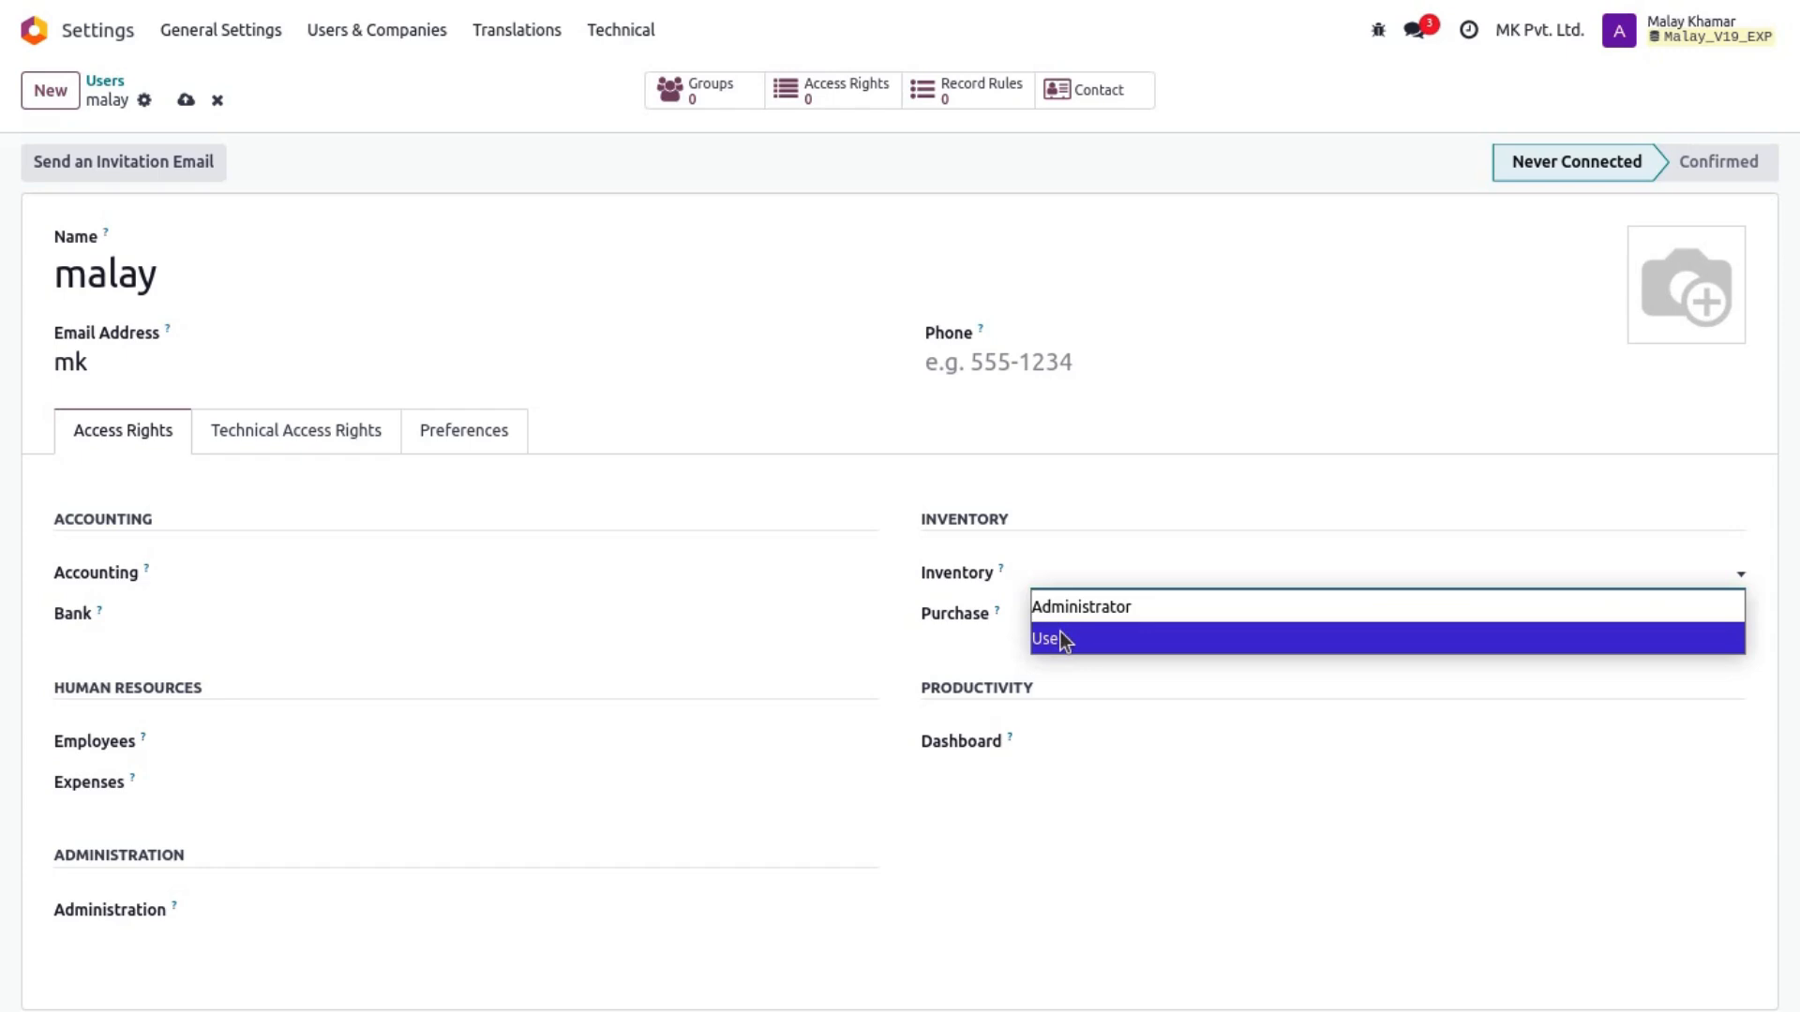
left_click(719, 508)
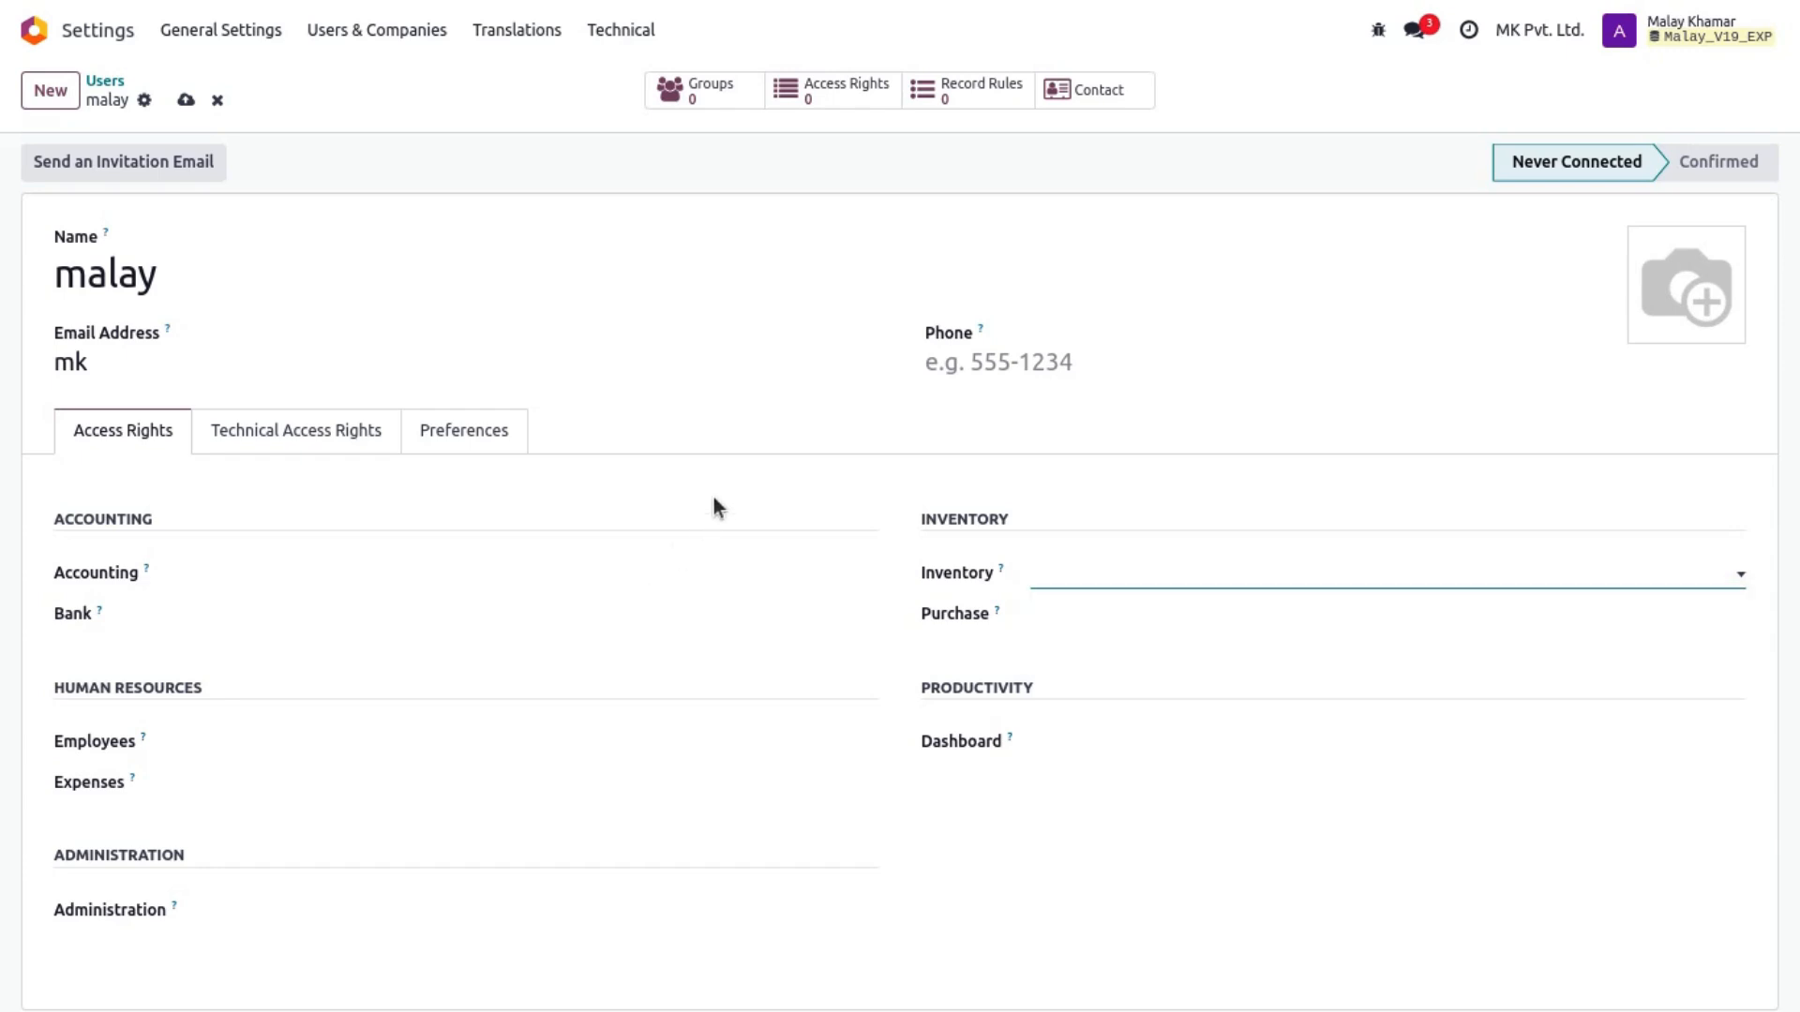
left_click(318, 446)
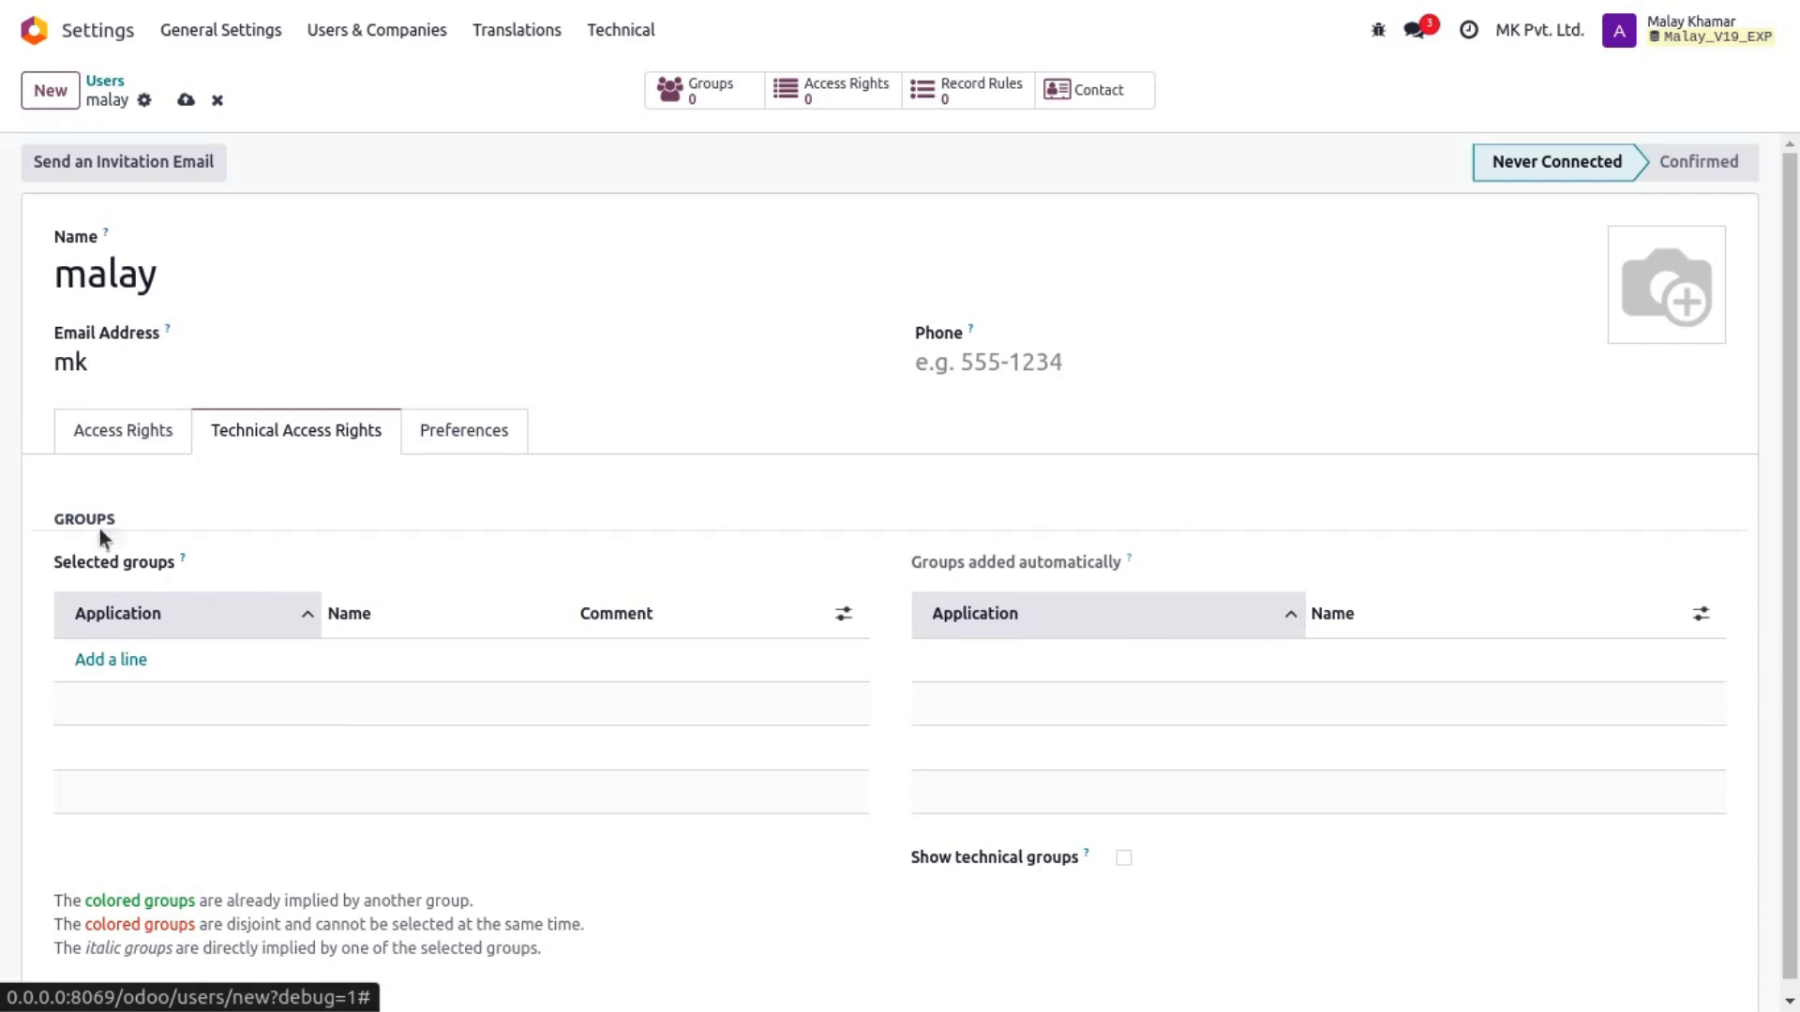
Set the new user's Inventory access right to User and review the groups in Technical Access Rights.
left_click(147, 422)
left_click(1183, 579)
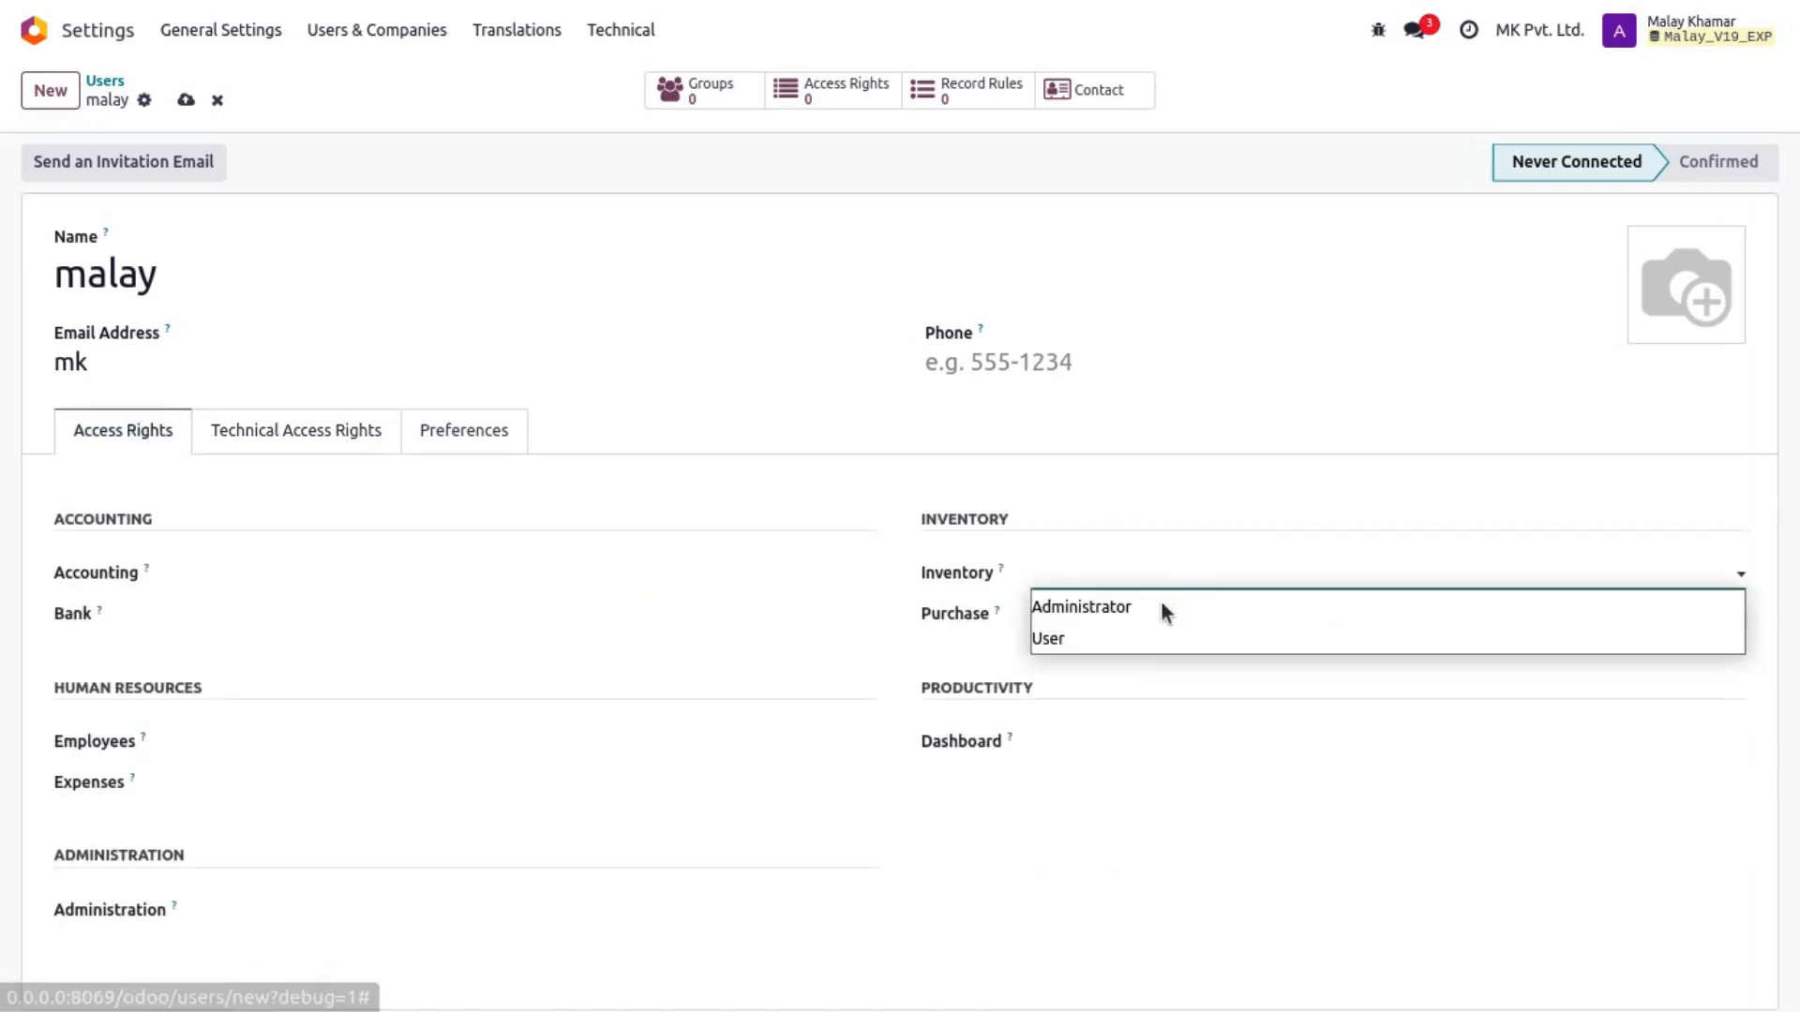
left_click(1112, 641)
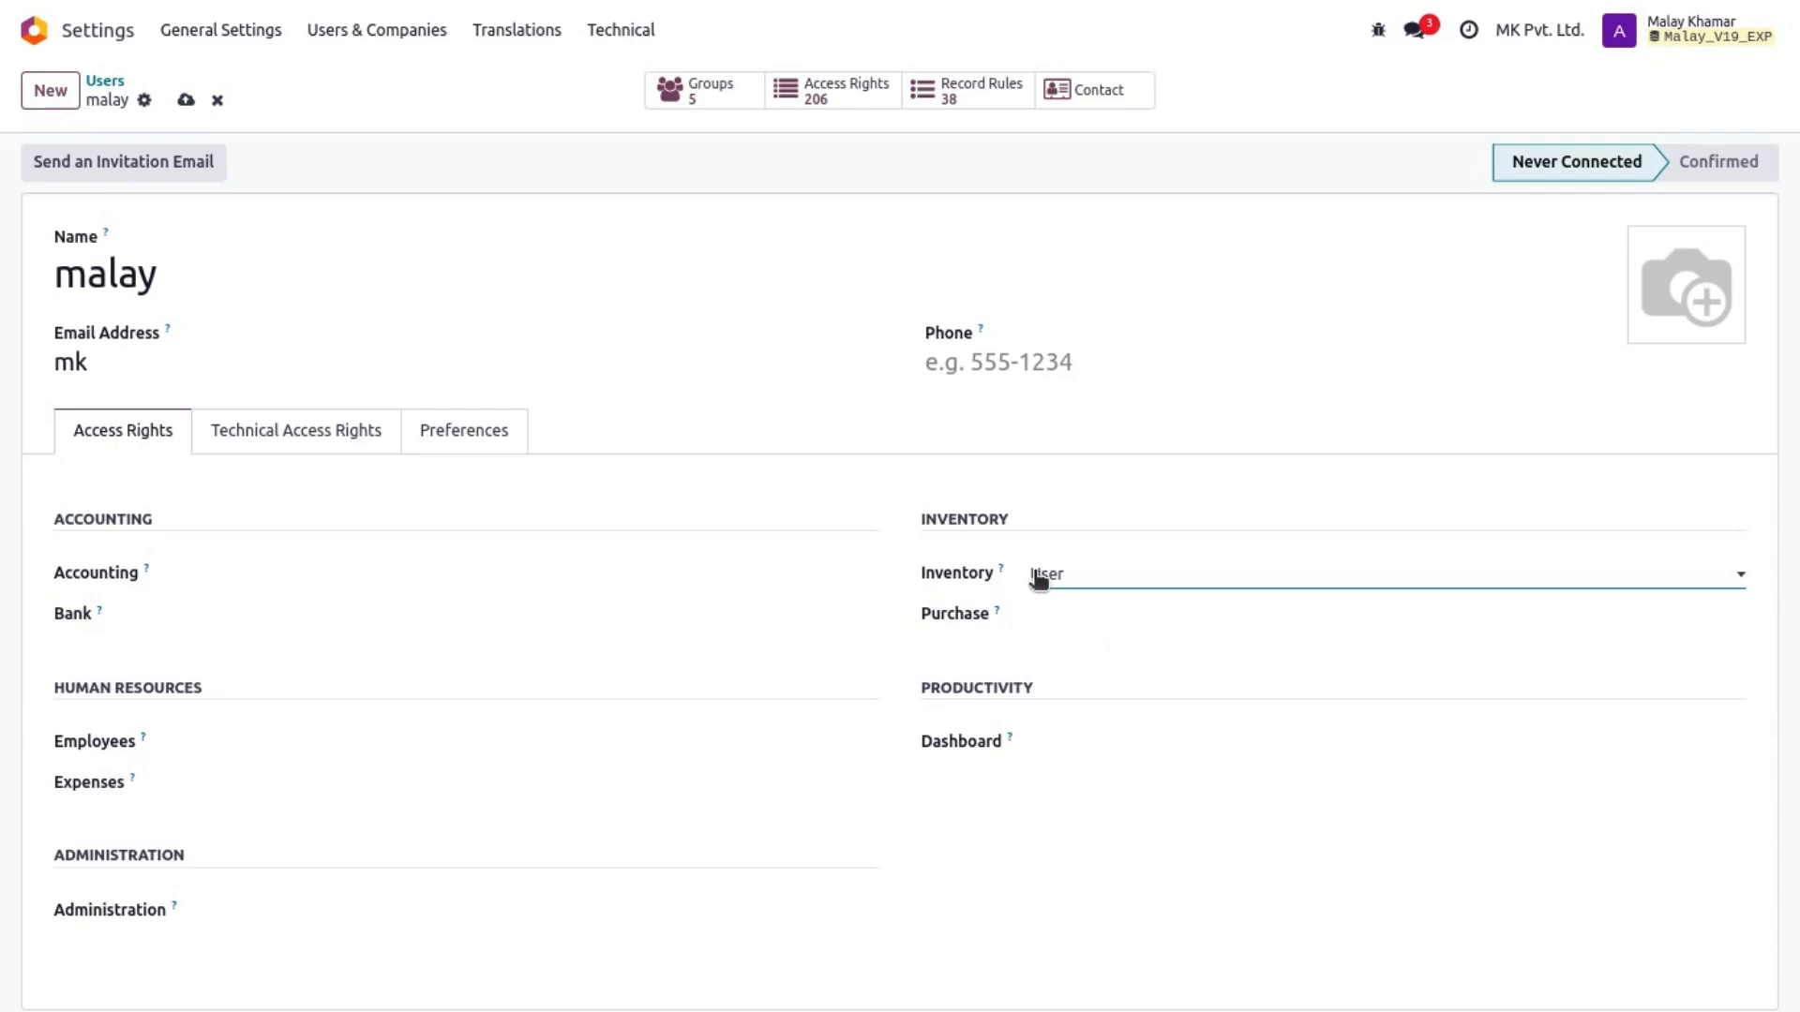
left_click(262, 436)
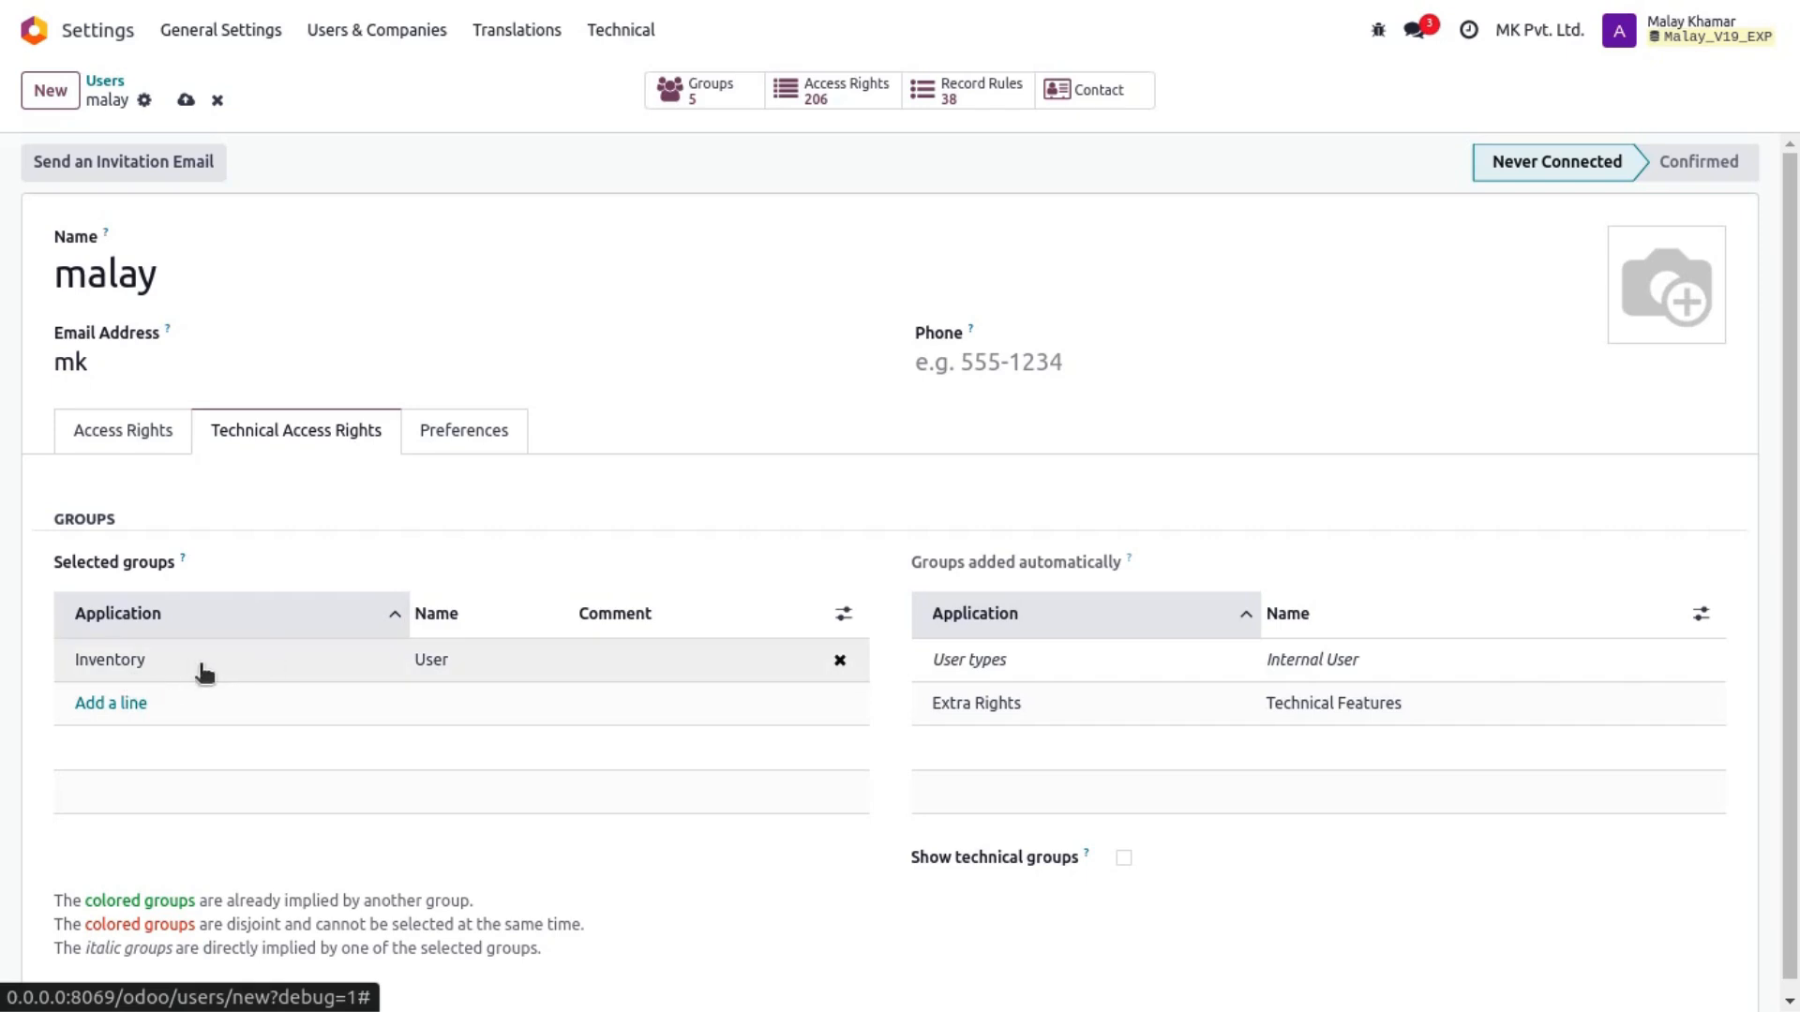
Set the new user's Inventory access right to Administrator and review its groups with Show technical groups enabled.
left_click(89, 420)
left_click(1097, 575)
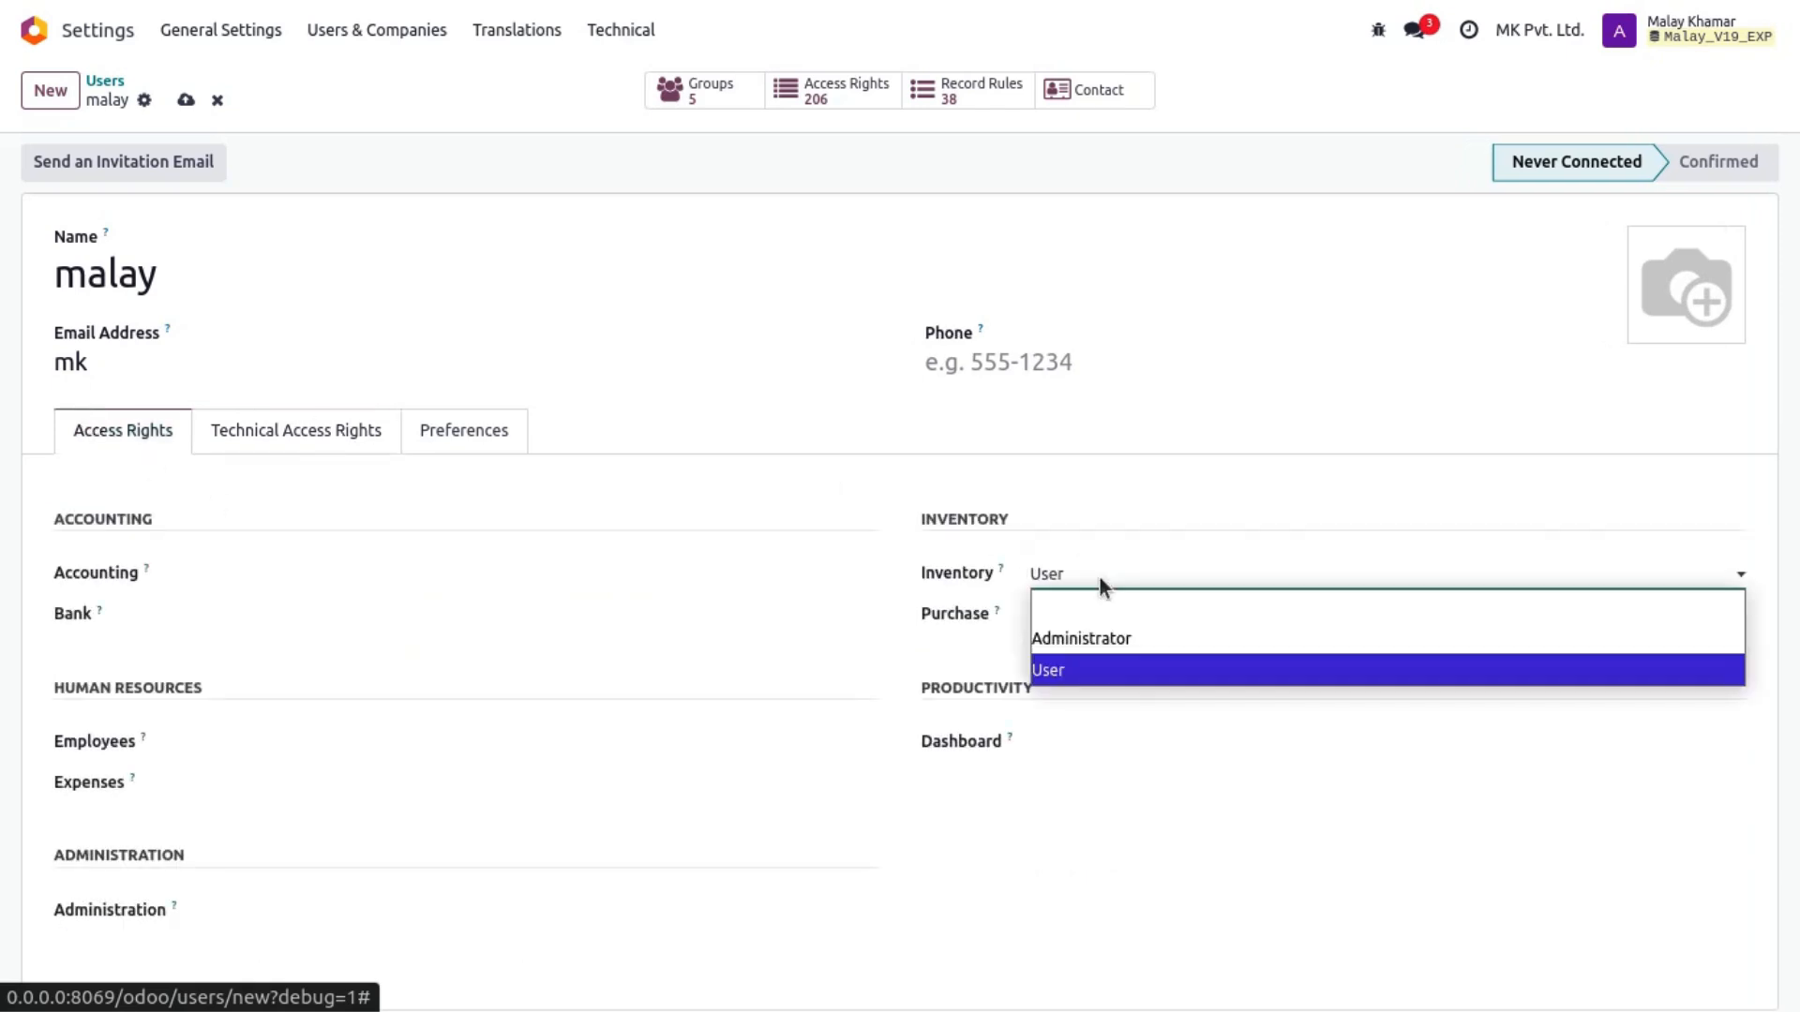
left_click(1104, 635)
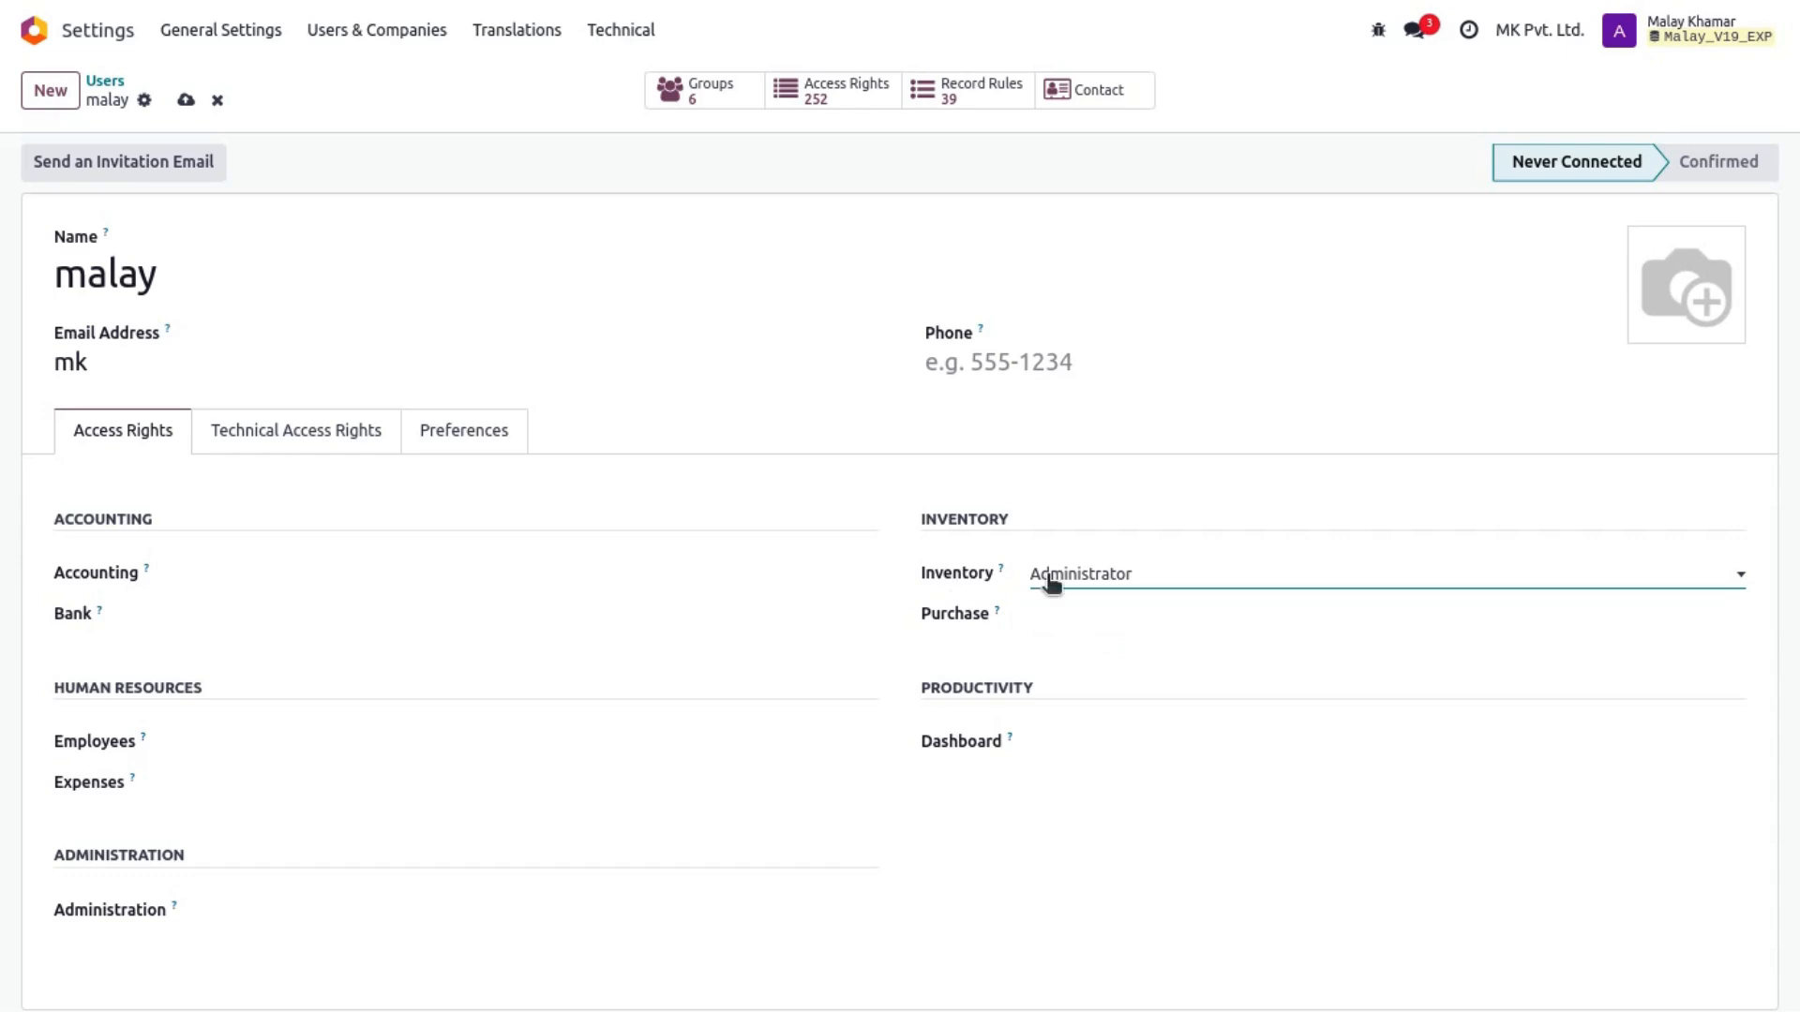
left_click(318, 439)
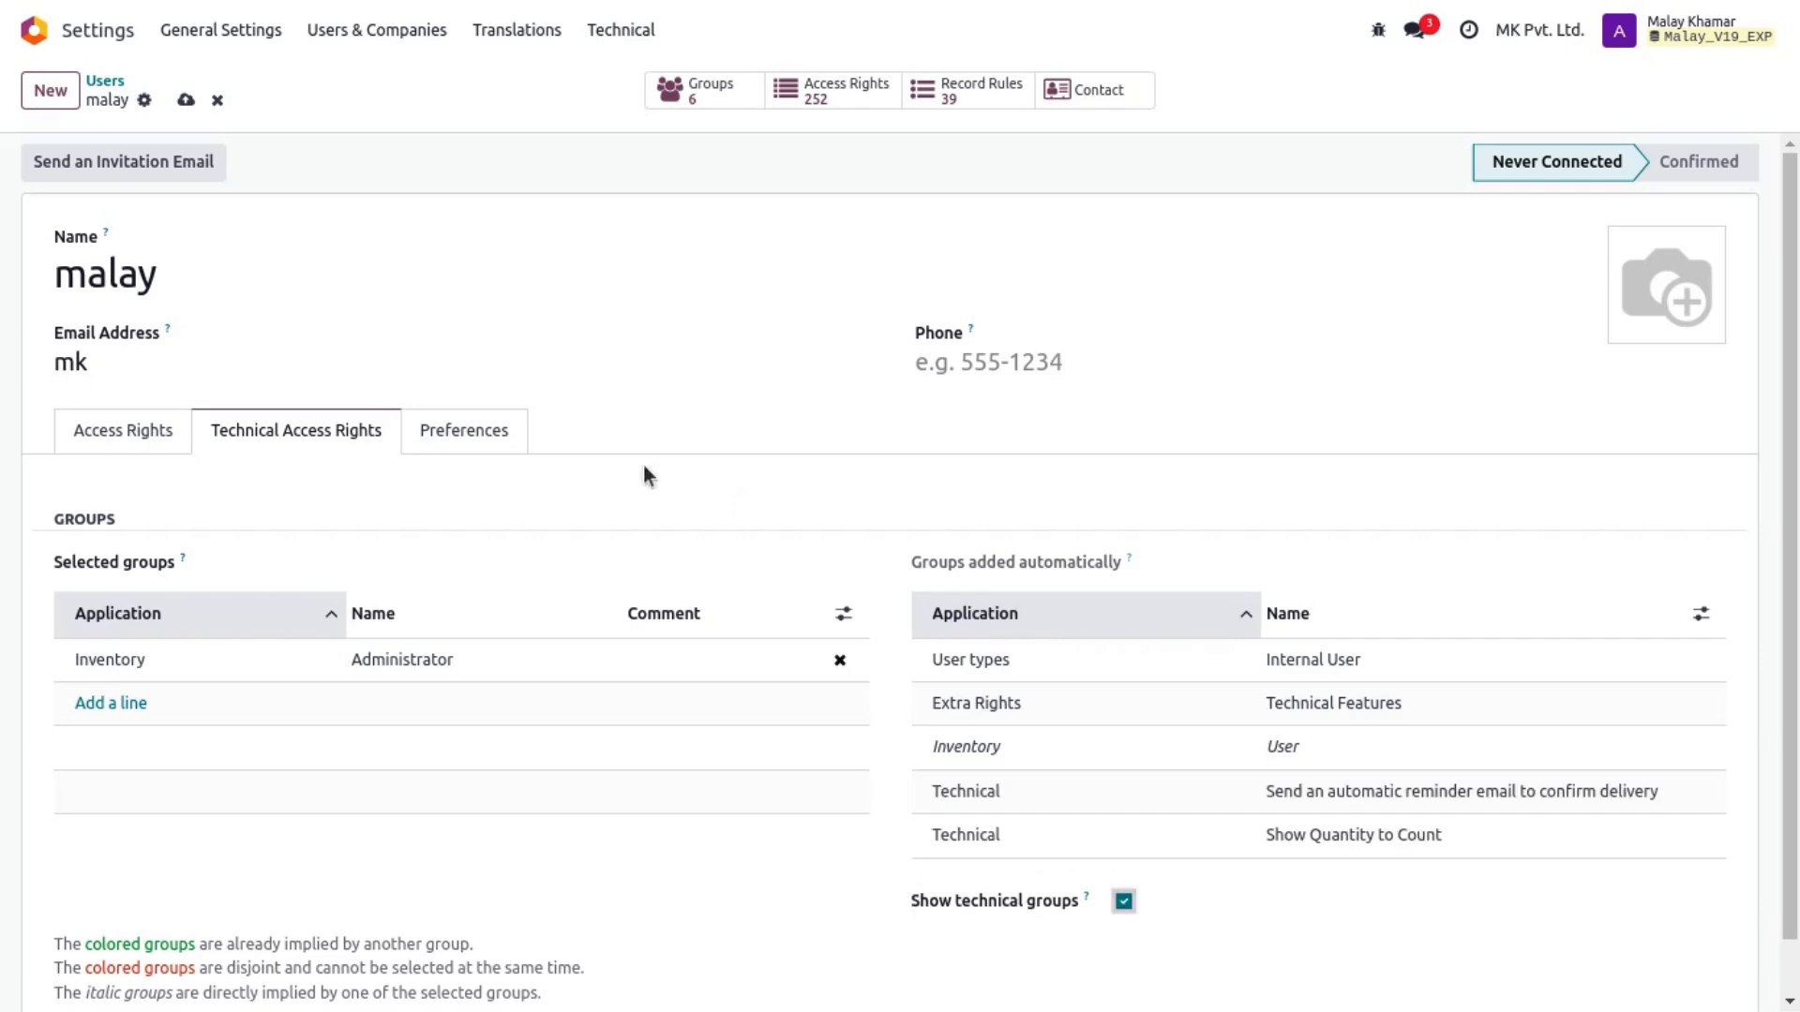
left_click(104, 429)
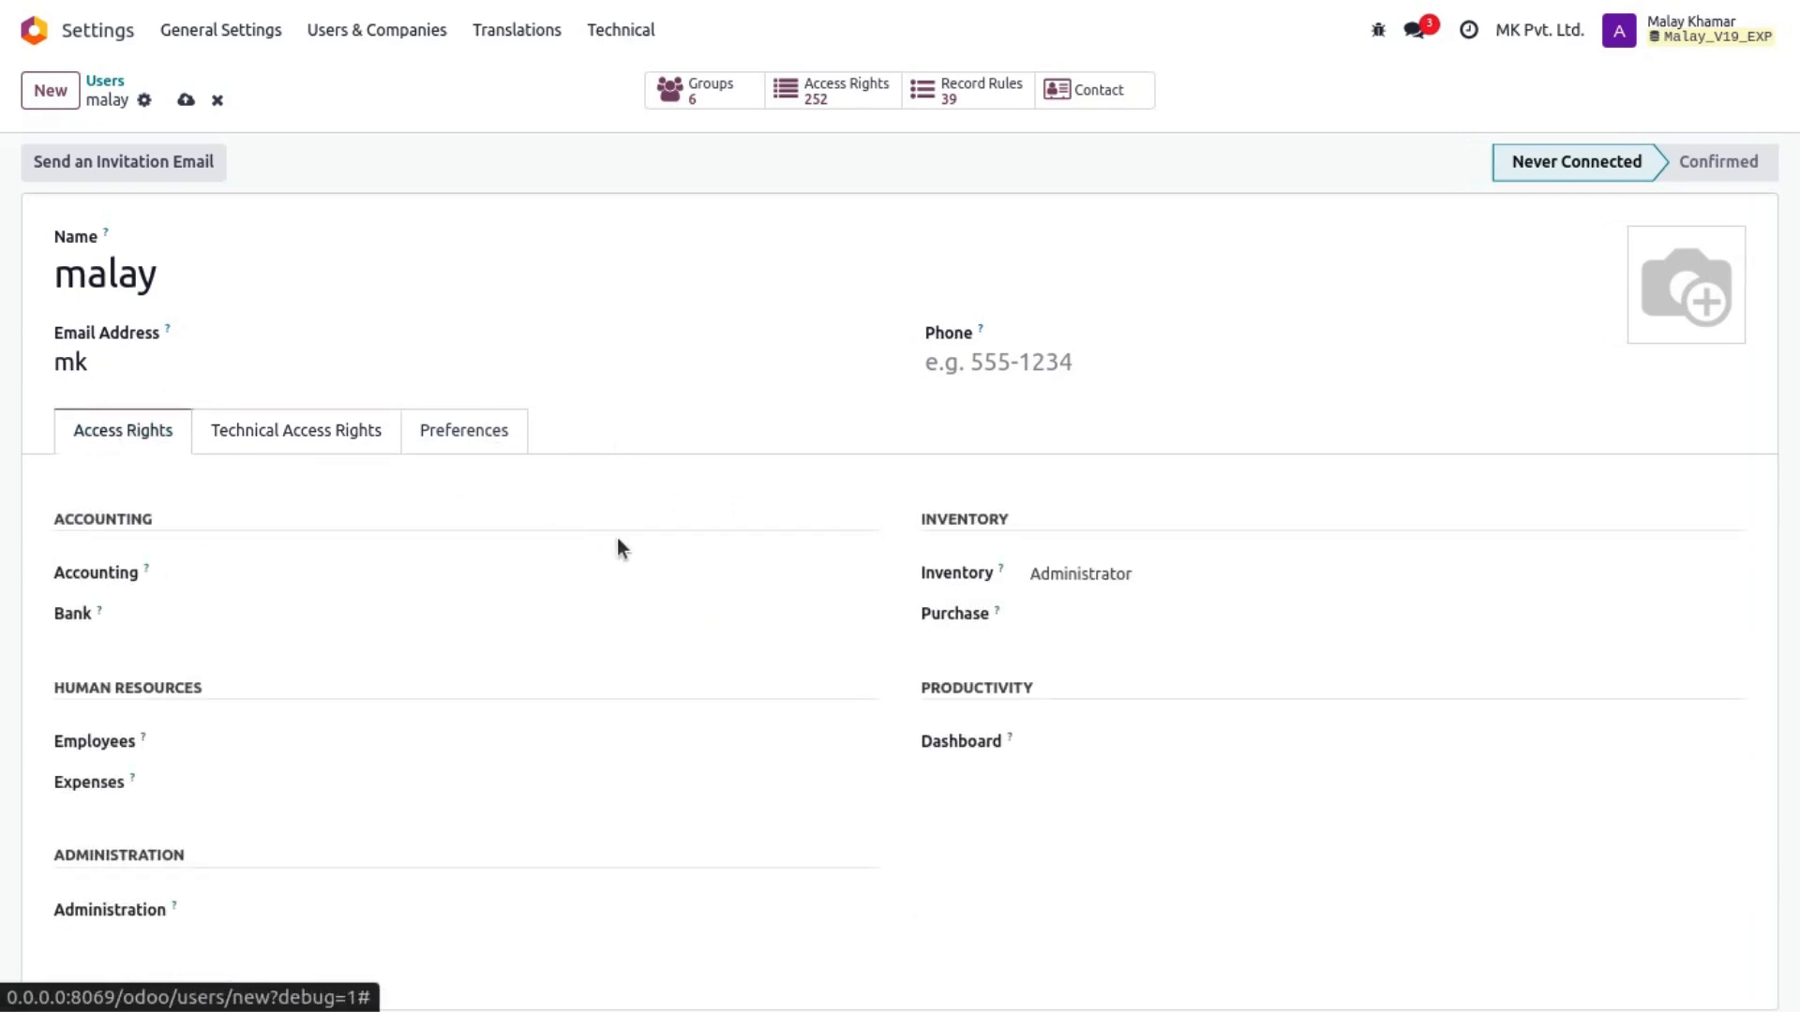